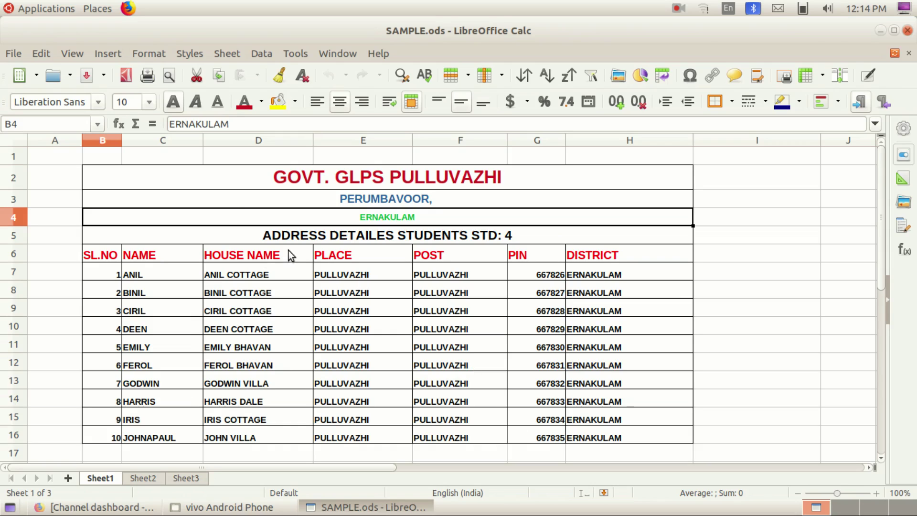
# Step: Look over the school title, then the grade list on Sheet2 and library register on Sheet3, returning to Sheet1
pyautogui.click(225, 187)
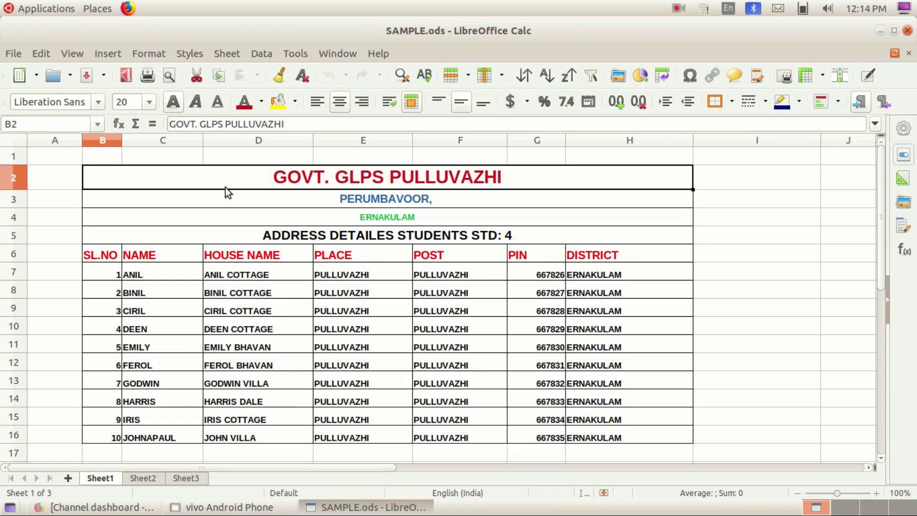
pyautogui.press('Down')
pyautogui.press('Down')
pyautogui.press('Down')
pyautogui.press('Down')
pyautogui.press('Down')
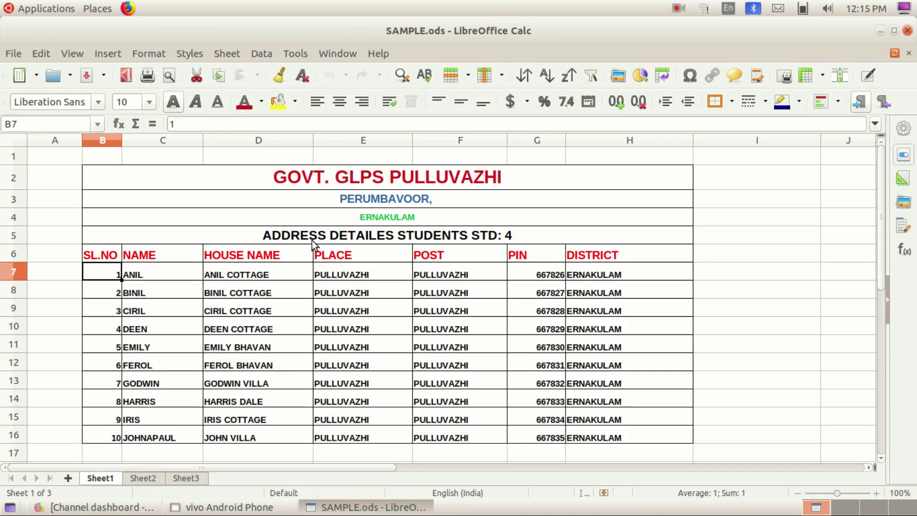
pyautogui.click(142, 478)
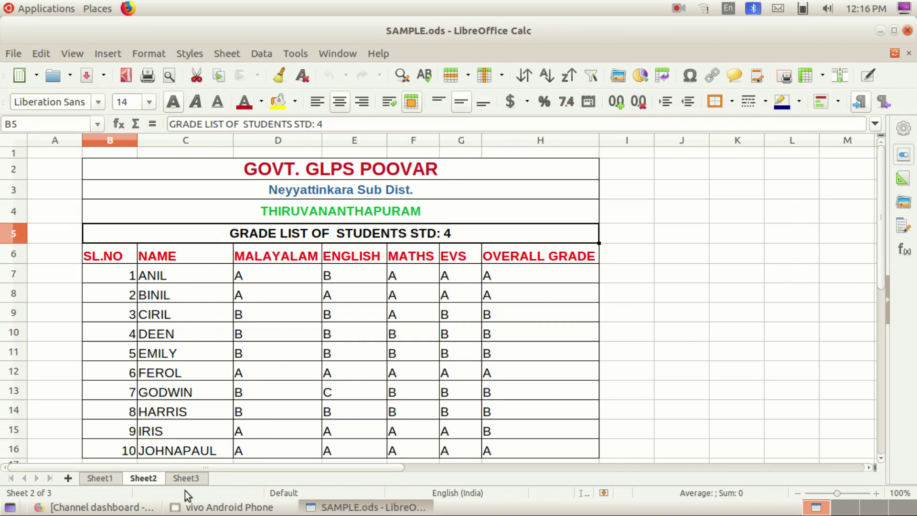
pyautogui.click(183, 479)
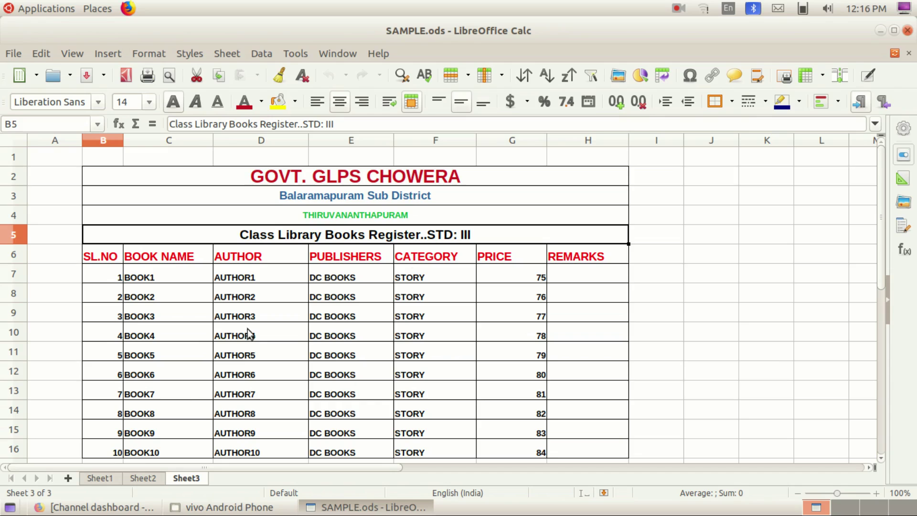
pyautogui.click(91, 475)
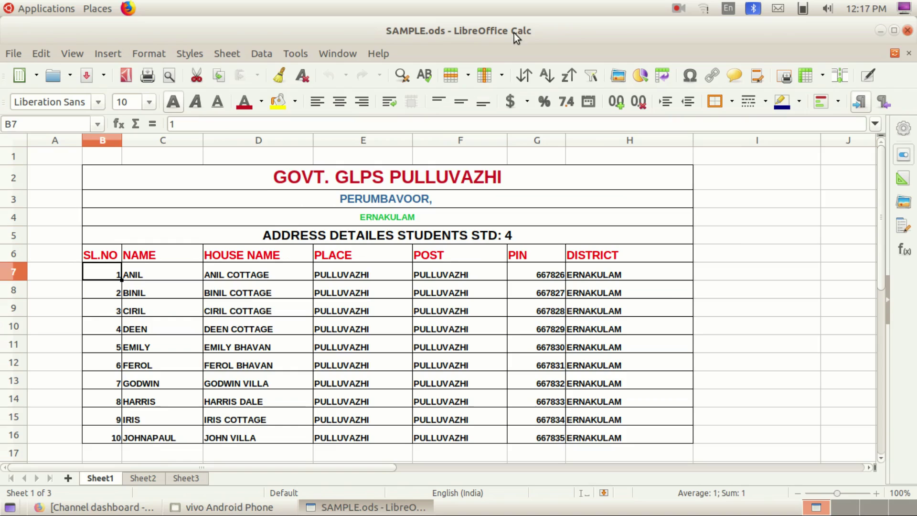
# Step: Check each header cell in row 6, from SL.NO to DISTRICT
pyautogui.click(258, 254)
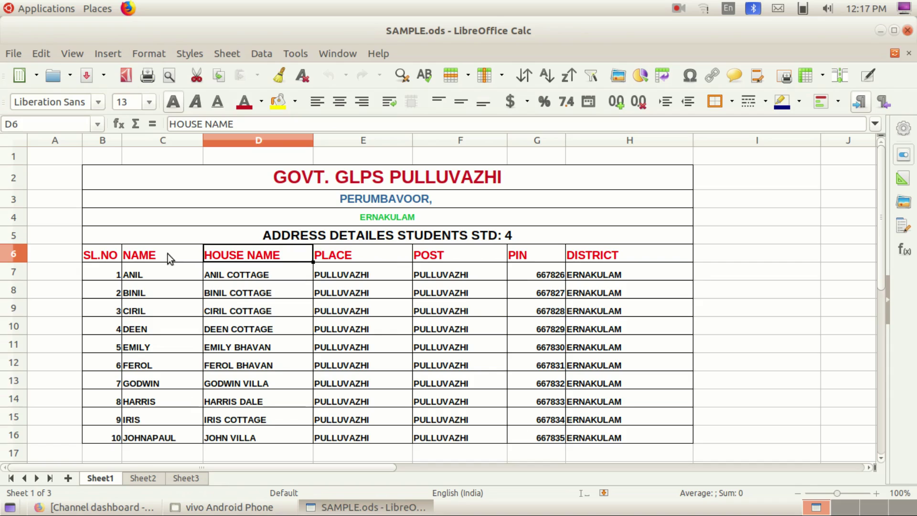
pyautogui.click(97, 258)
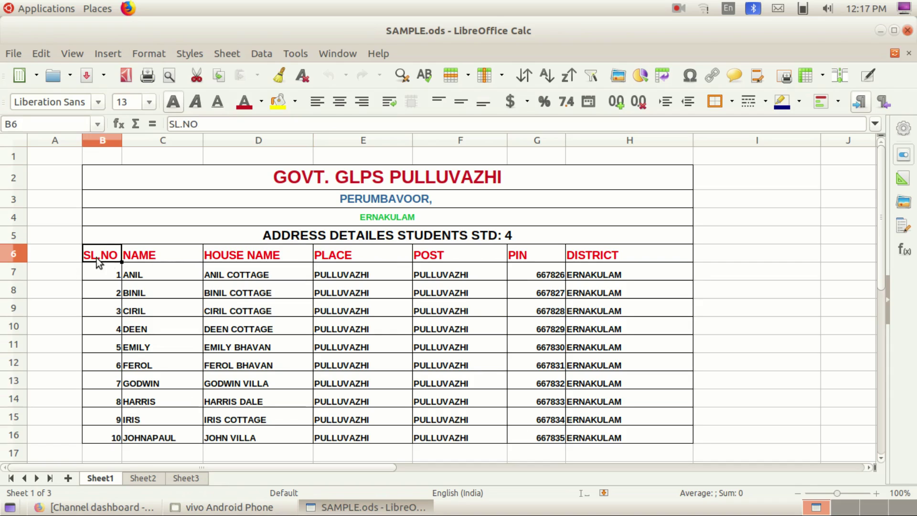
pyautogui.click(143, 256)
pyautogui.click(279, 261)
pyautogui.click(363, 257)
pyautogui.click(446, 254)
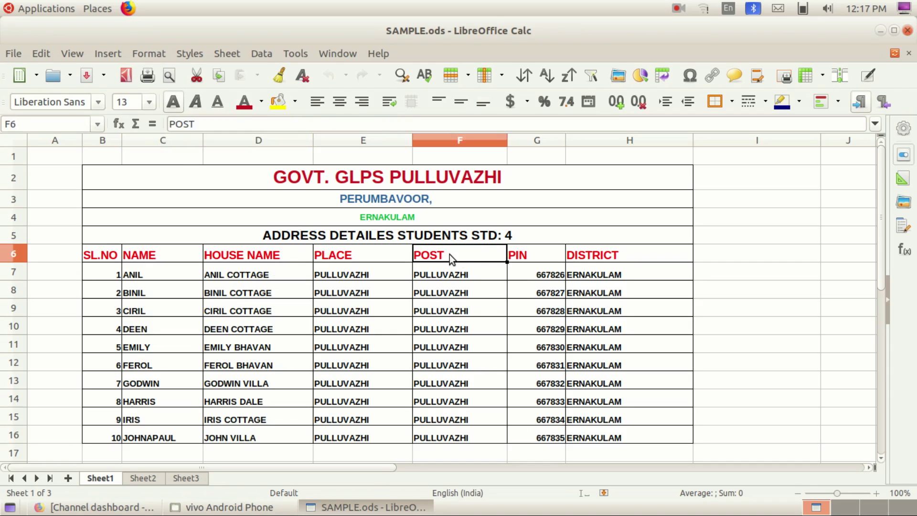
pyautogui.click(547, 259)
pyautogui.click(593, 254)
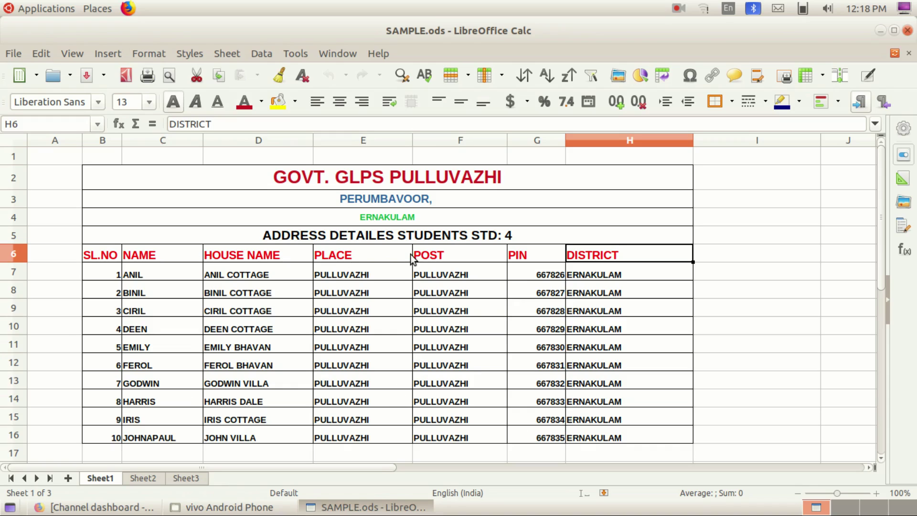
# Step: Insert a blank column before PLACE, then delete it so PLACE returns to column E
pyautogui.click(366, 140)
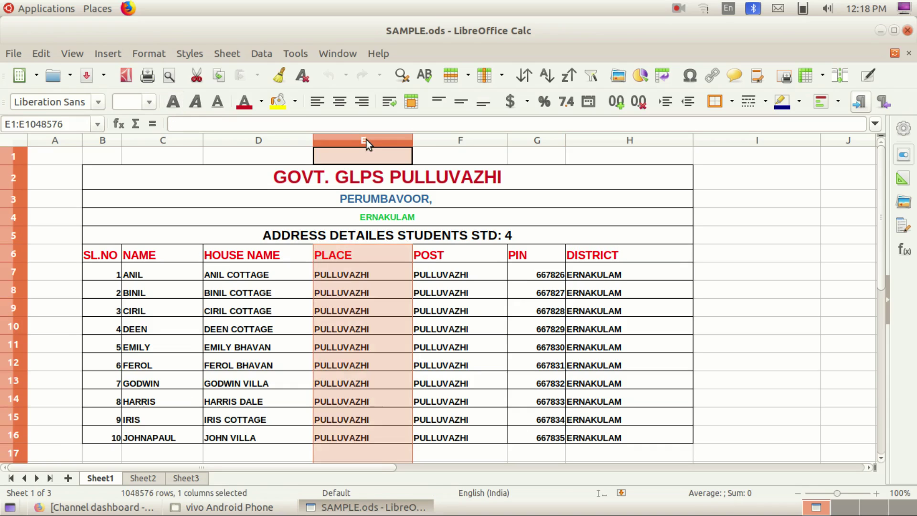
pyautogui.click(102, 53)
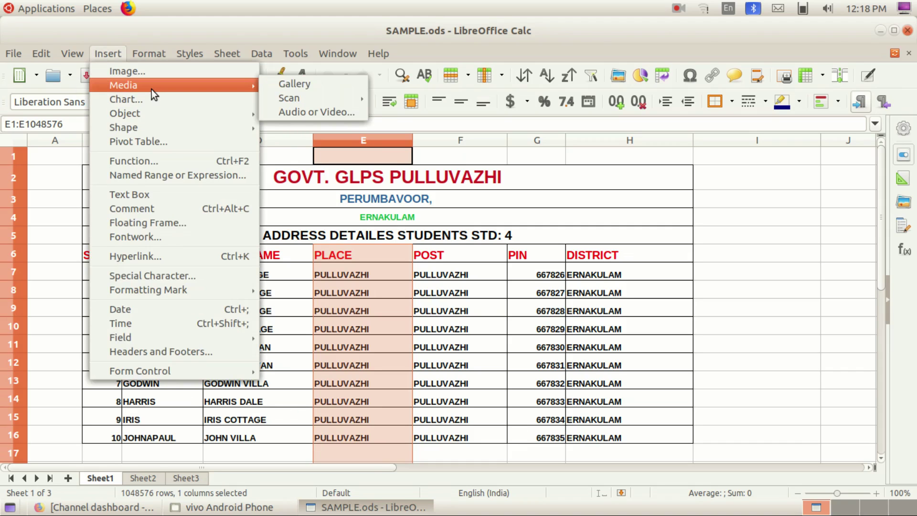
pyautogui.click(364, 140)
pyautogui.rightClick(366, 136)
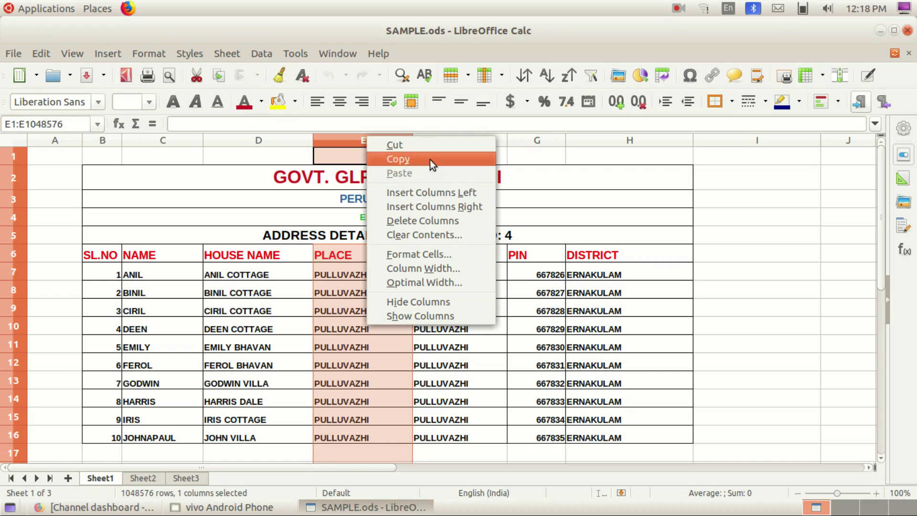
pyautogui.click(442, 196)
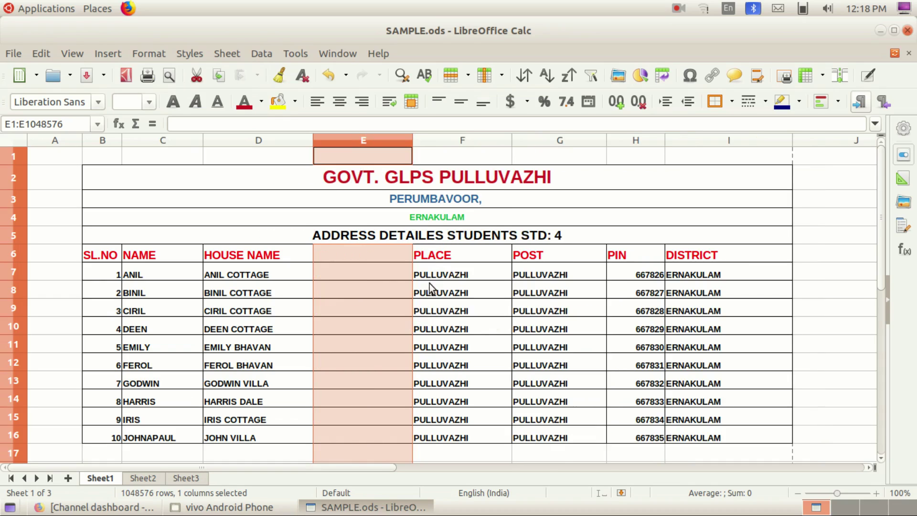
pyautogui.click(361, 257)
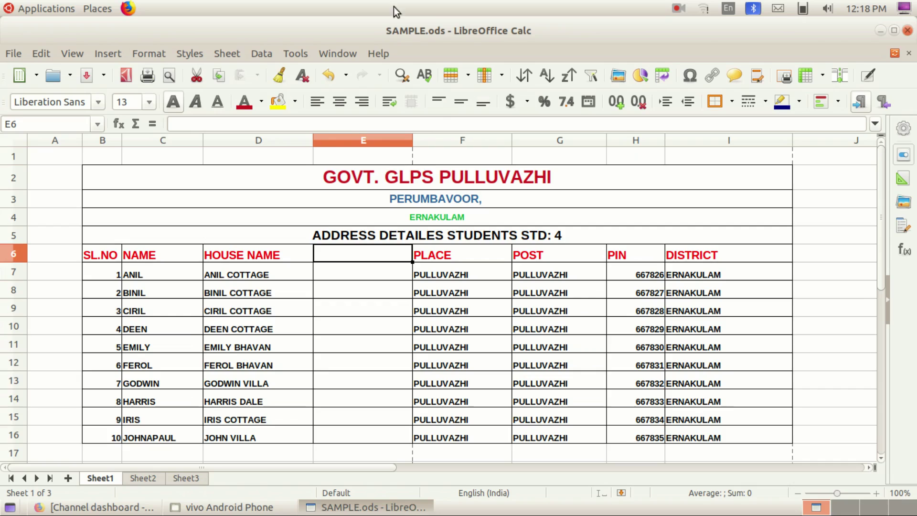
pyautogui.click(331, 141)
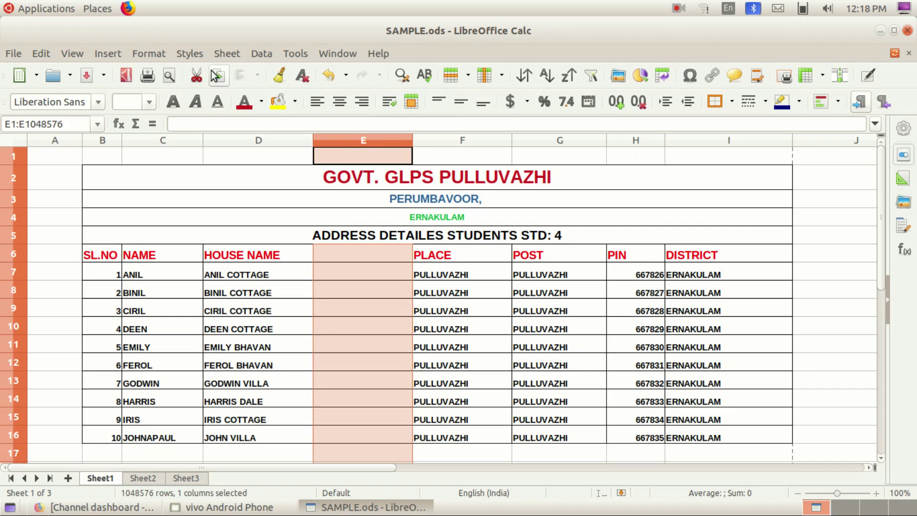
pyautogui.rightClick(369, 134)
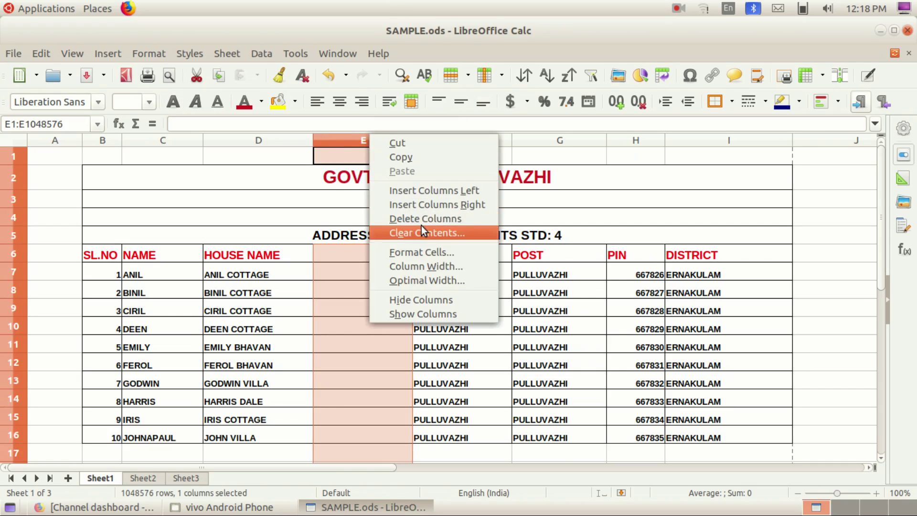
pyautogui.click(420, 221)
# Step: Check the PLACE entries in column E and EMILY's record around rows 10-11
pyautogui.click(333, 273)
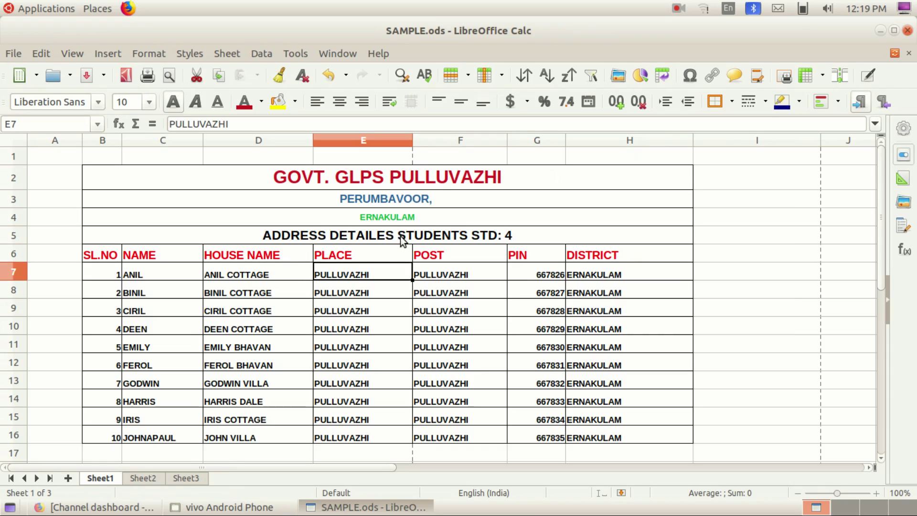
pyautogui.click(386, 258)
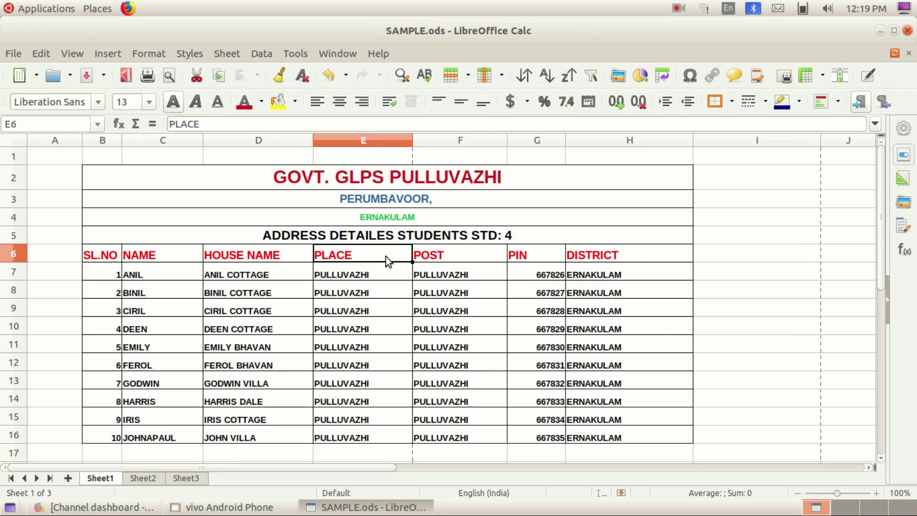
pyautogui.click(365, 275)
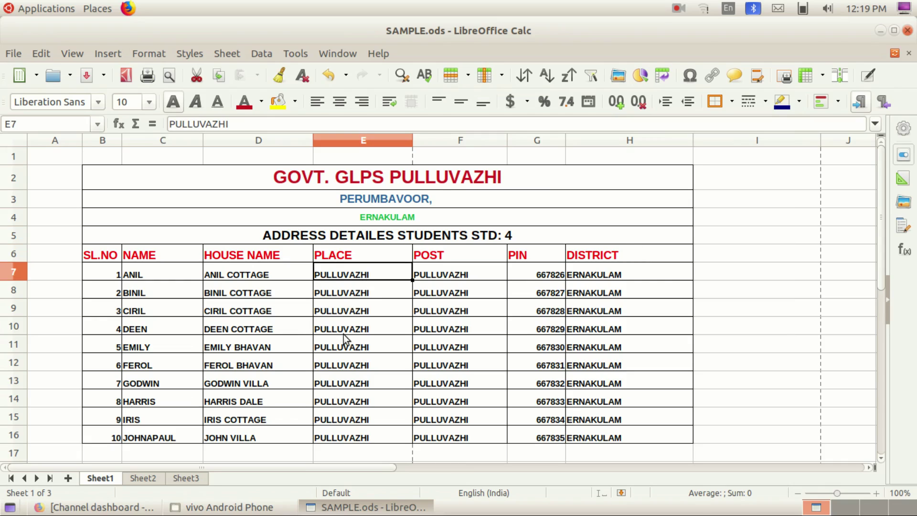
pyautogui.click(134, 339)
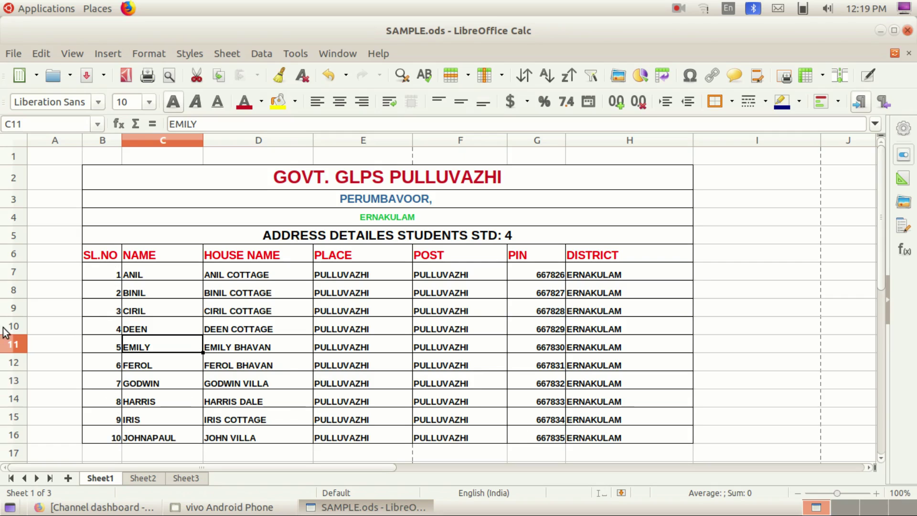
pyautogui.click(112, 332)
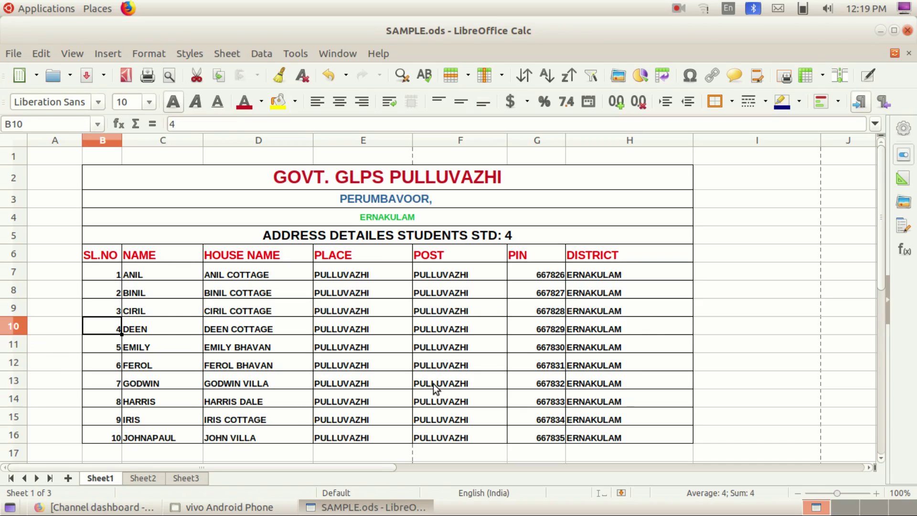
# Step: Insert three blank rows 9-11 above CIRIL's record, then delete them again
pyautogui.click(14, 327)
pyautogui.click(15, 312)
pyautogui.moveTo(14, 312); pyautogui.dragTo(15, 344)
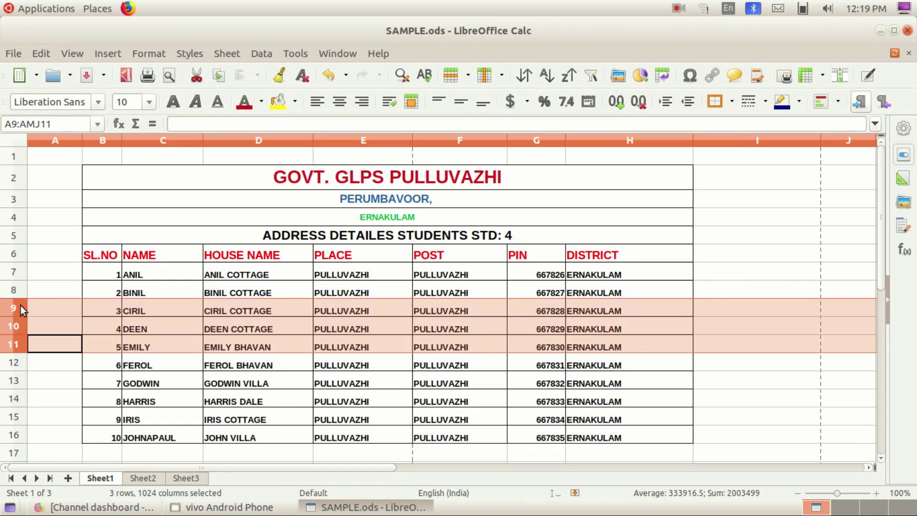
pyautogui.rightClick(21, 306)
pyautogui.click(67, 366)
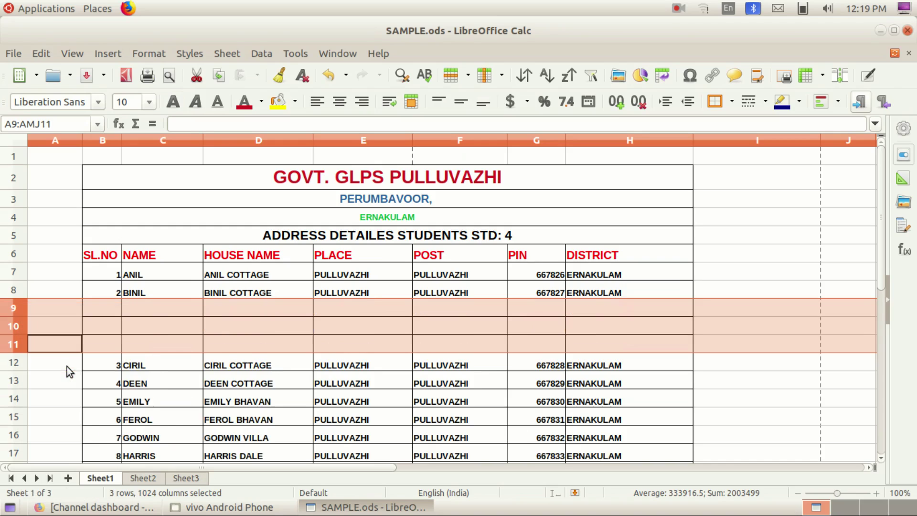
pyautogui.click(238, 403)
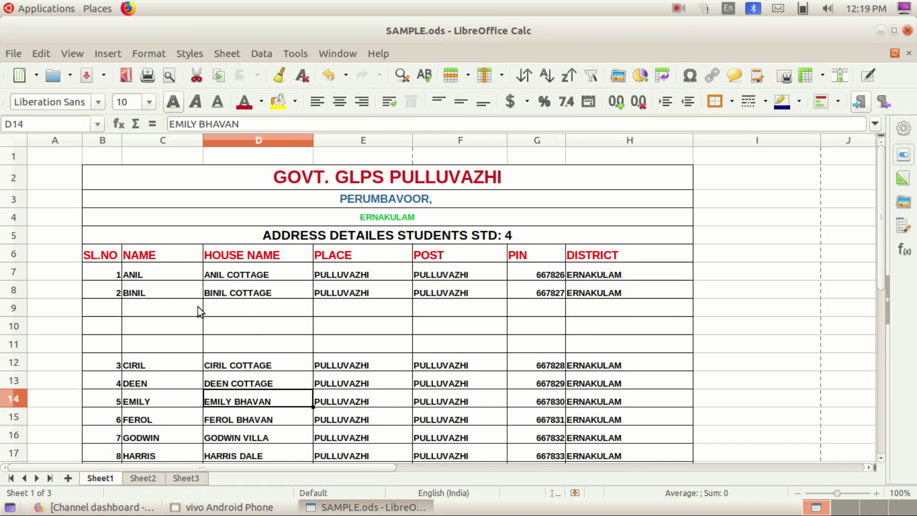
pyautogui.moveTo(5, 312); pyautogui.dragTo(13, 345)
pyautogui.rightClick(7, 308)
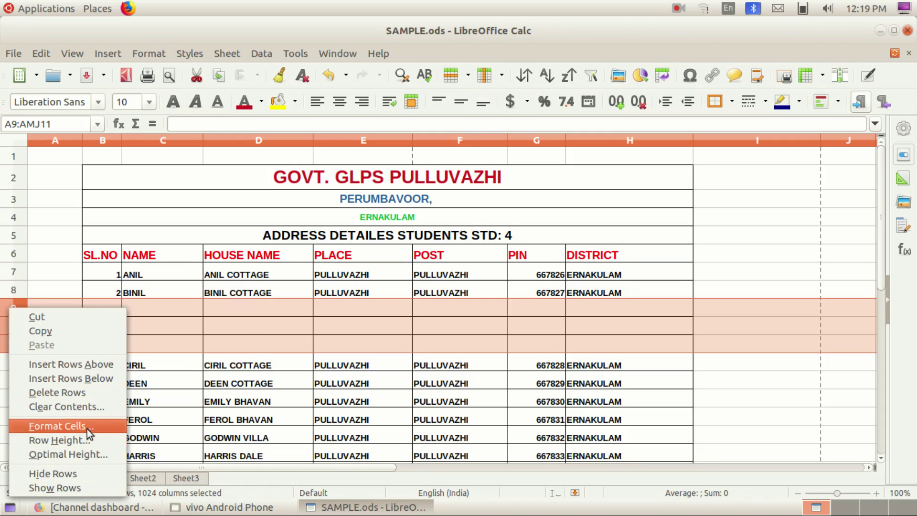
pyautogui.click(87, 391)
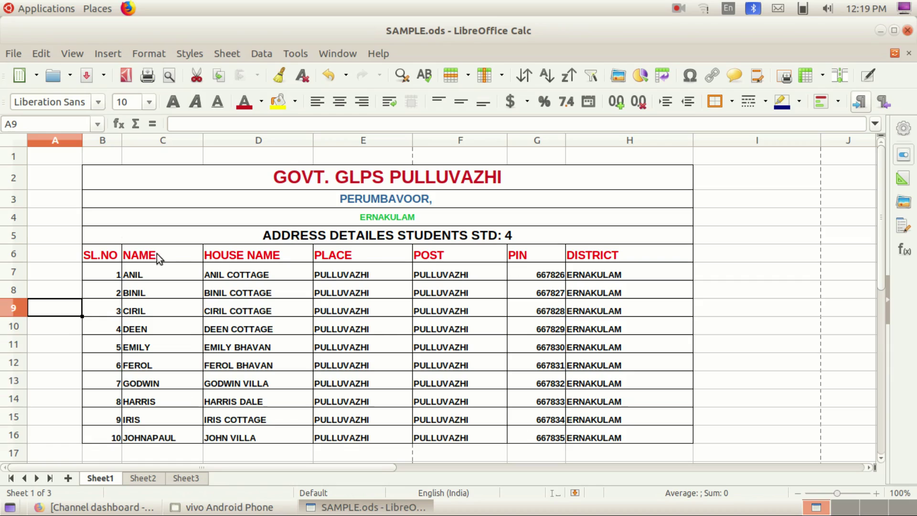
# Step: Give the title rows B2:H5 a light orange background
pyautogui.moveTo(162, 176); pyautogui.dragTo(299, 428)
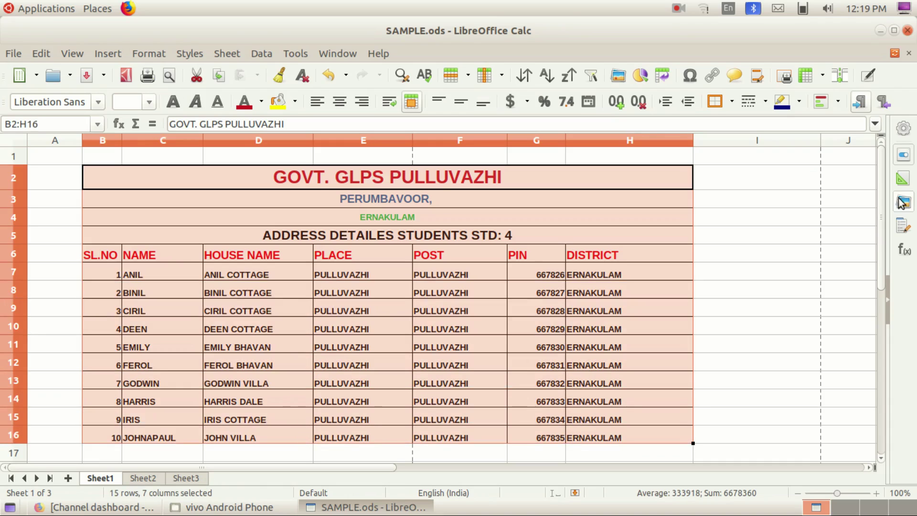
pyautogui.click(294, 103)
pyautogui.click(303, 218)
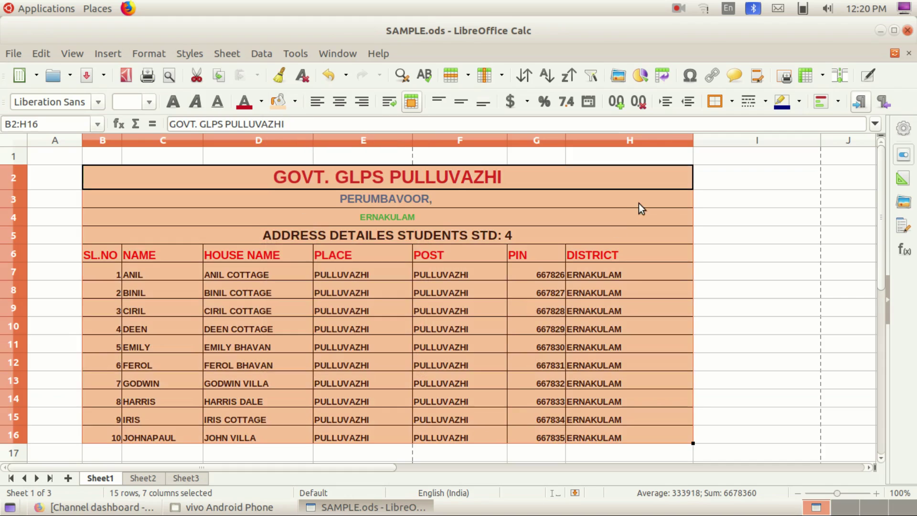
pyautogui.click(638, 203)
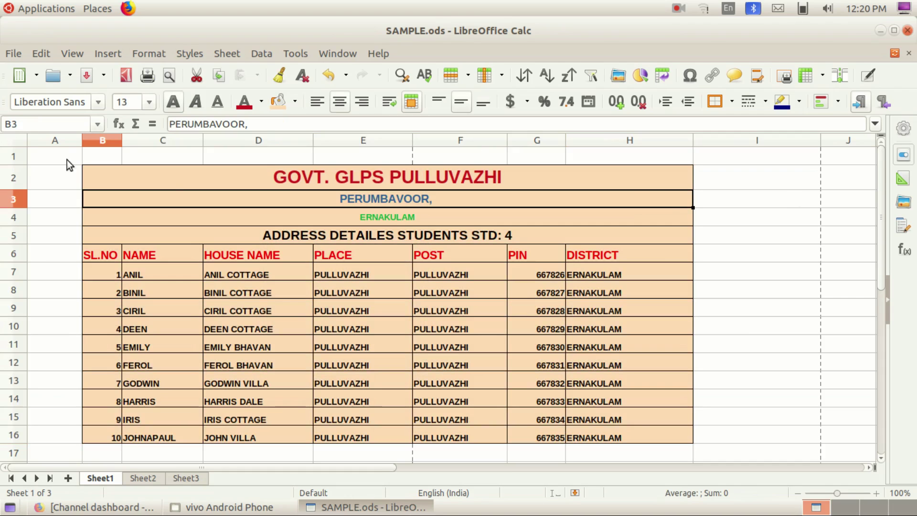
# Step: Select B2:H16 and change its background to Light Blue 2
pyautogui.moveTo(127, 174); pyautogui.dragTo(548, 431)
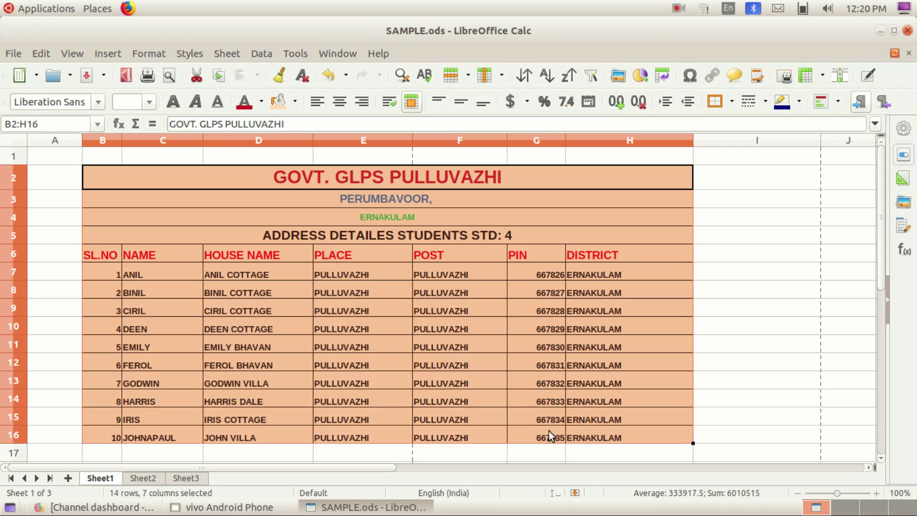
pyautogui.click(295, 102)
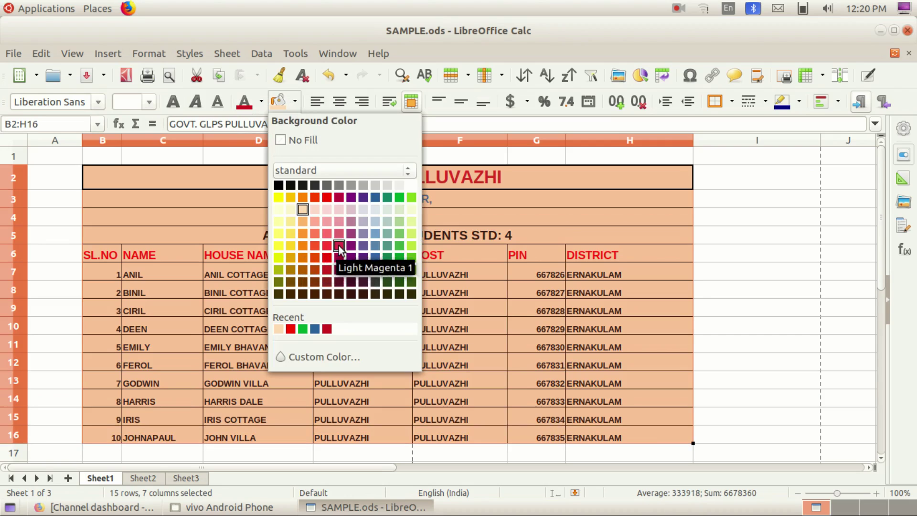
pyautogui.click(375, 233)
pyautogui.click(425, 245)
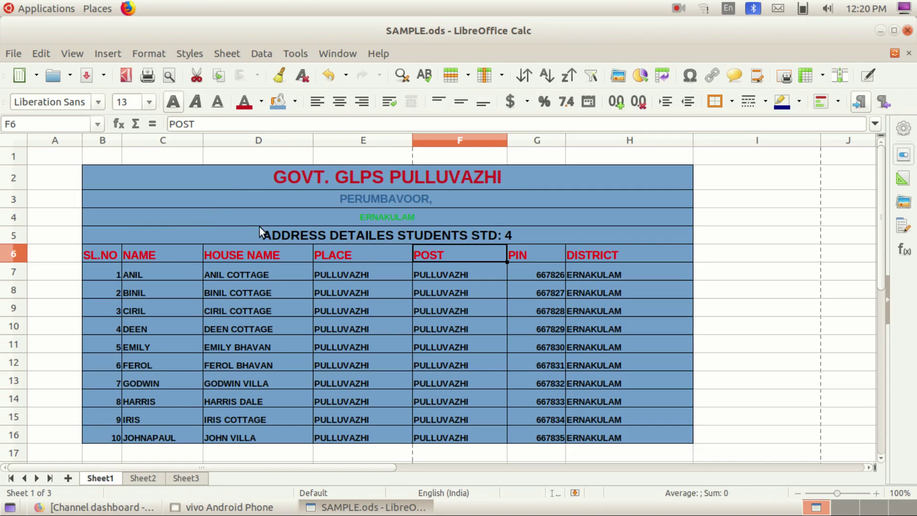
pyautogui.click(434, 279)
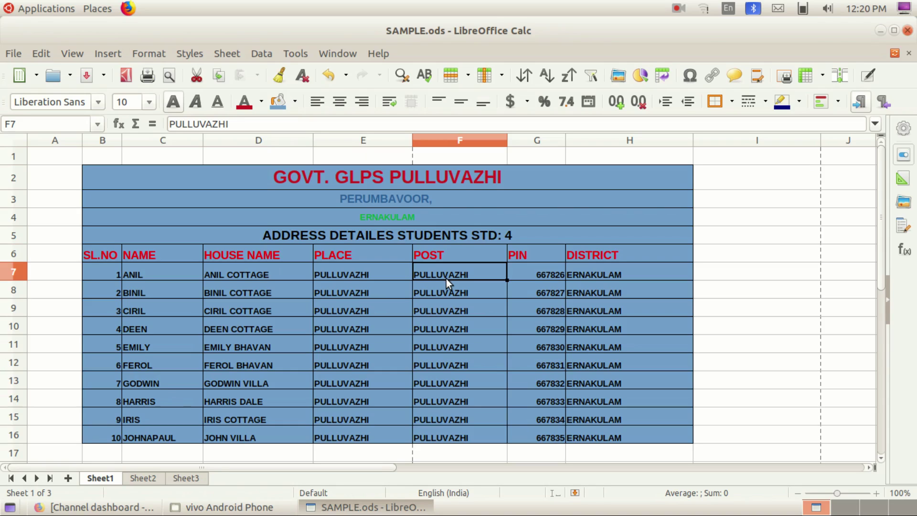
pyautogui.click(362, 382)
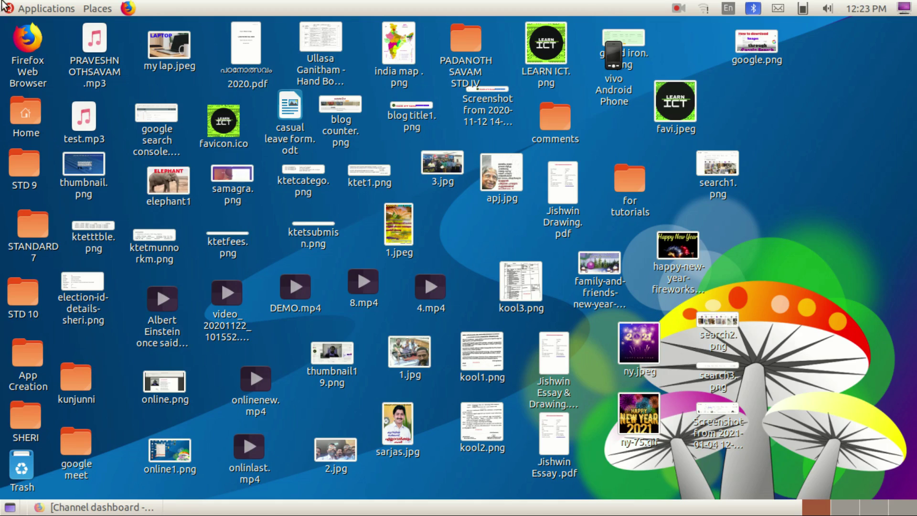
# Step: Launch LibreOffice Calc from the Applications > Office menu, opening blank Untitled 1
pyautogui.click(45, 9)
pyautogui.moveTo(46, 171)
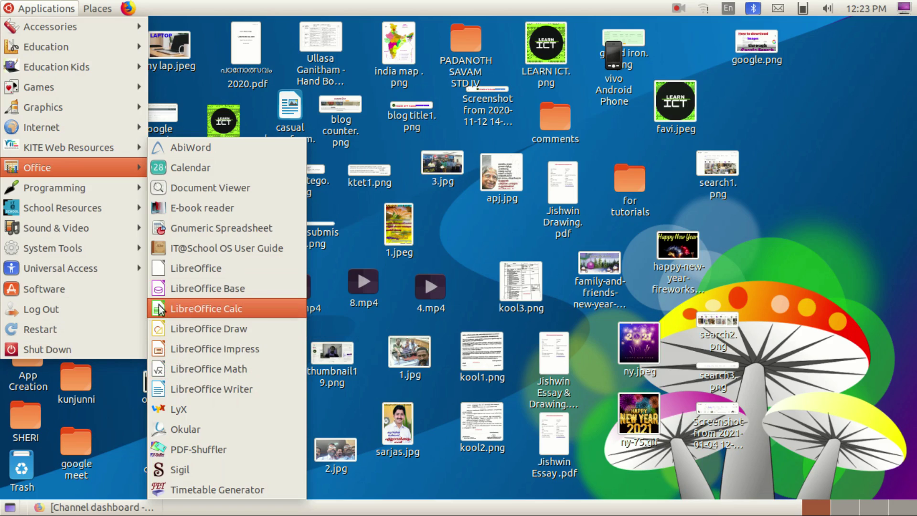
pyautogui.click(187, 310)
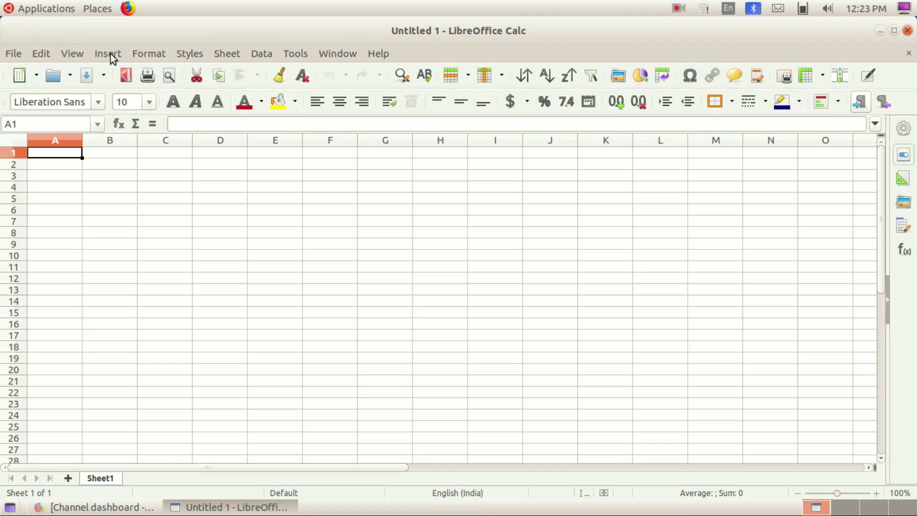
pyautogui.click(14, 58)
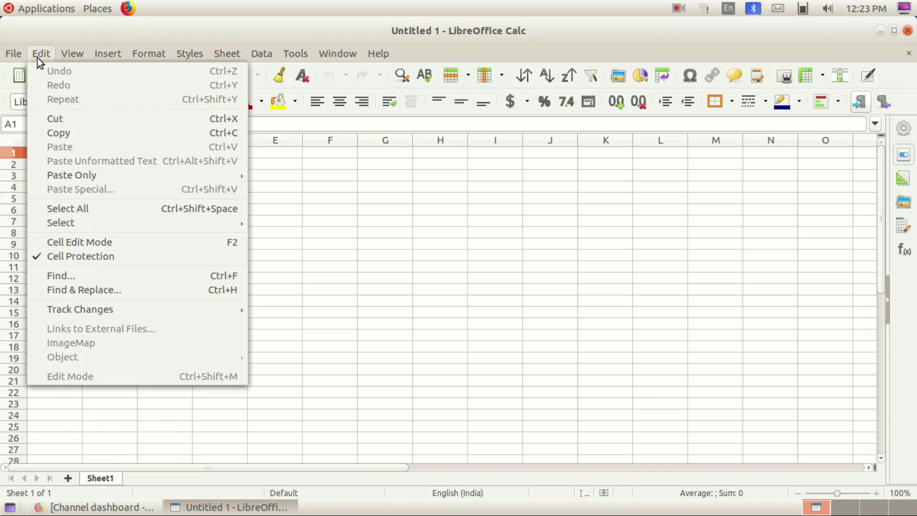
pyautogui.moveTo(109, 53)
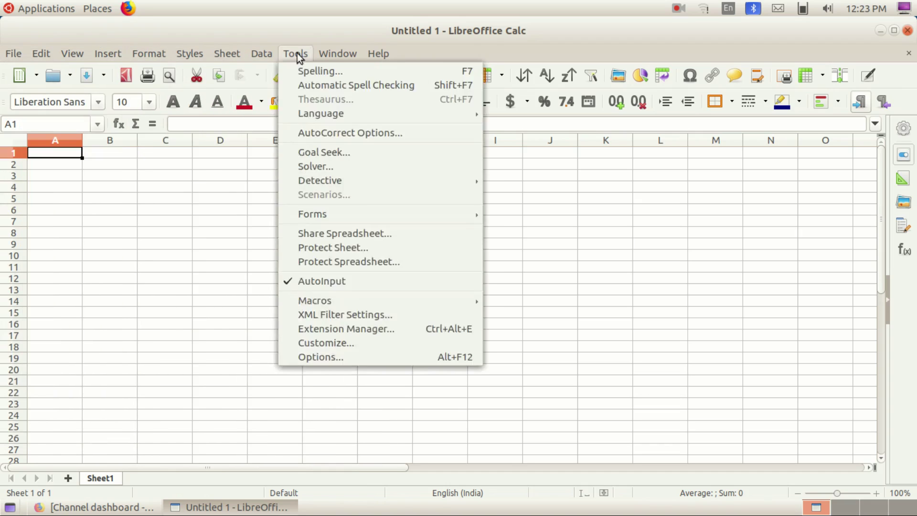
pyautogui.moveTo(226, 59)
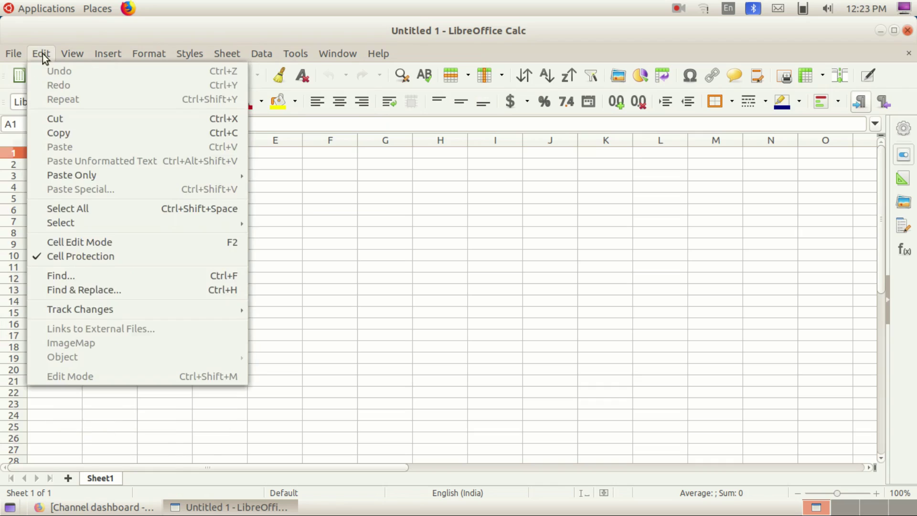
pyautogui.moveTo(40, 55)
pyautogui.moveTo(12, 53)
pyautogui.click(312, 179)
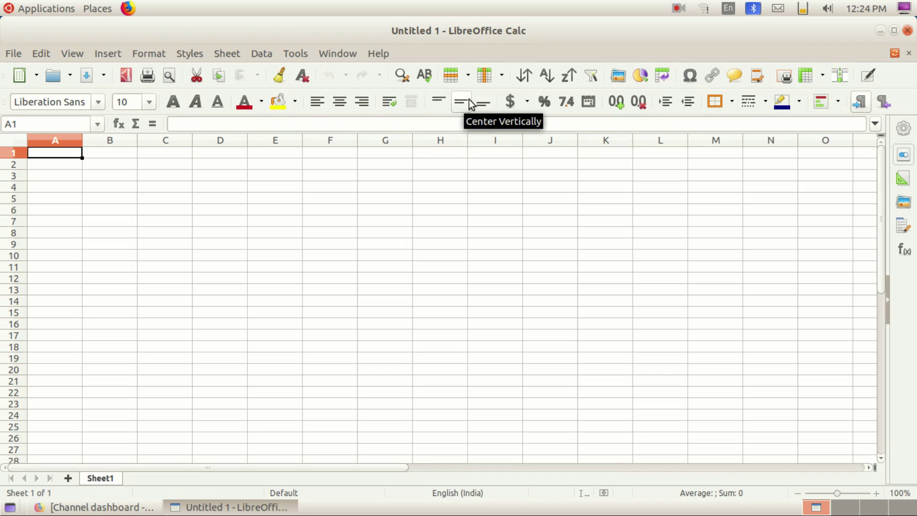
pyautogui.click(7, 470)
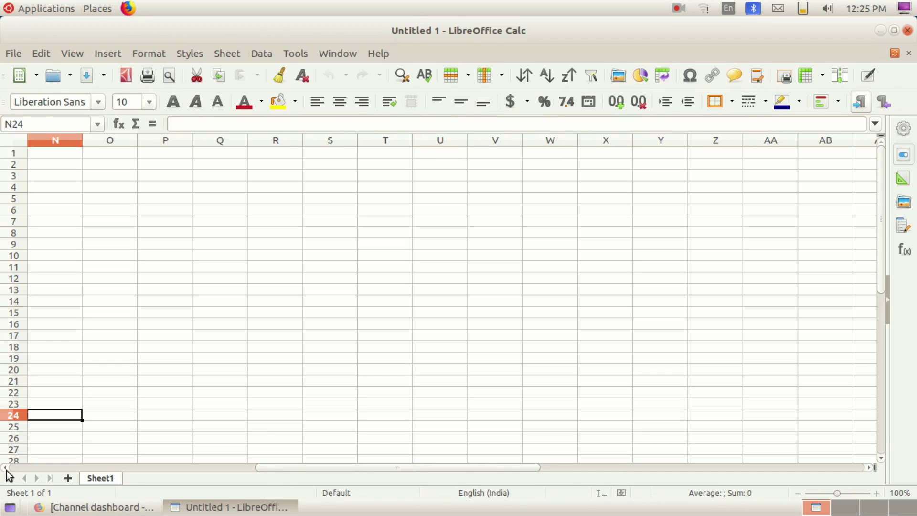
pyautogui.click(6, 470)
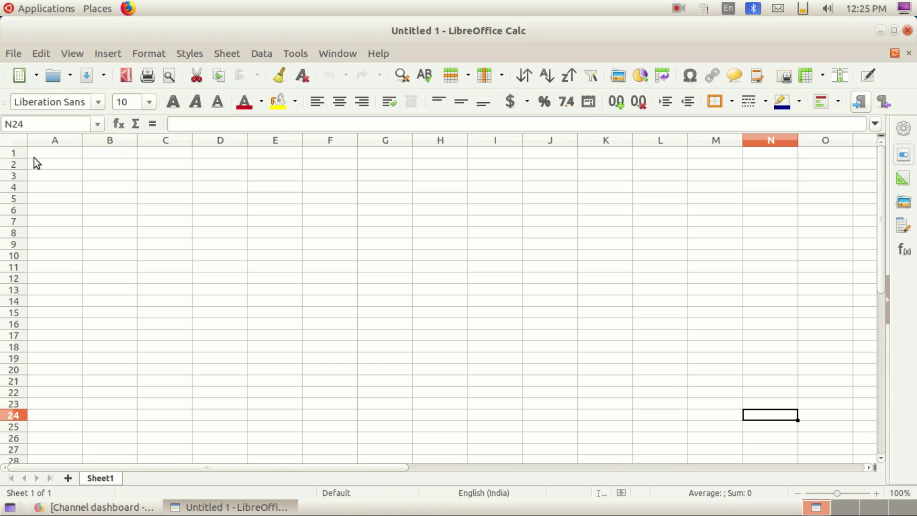
pyautogui.click(153, 139)
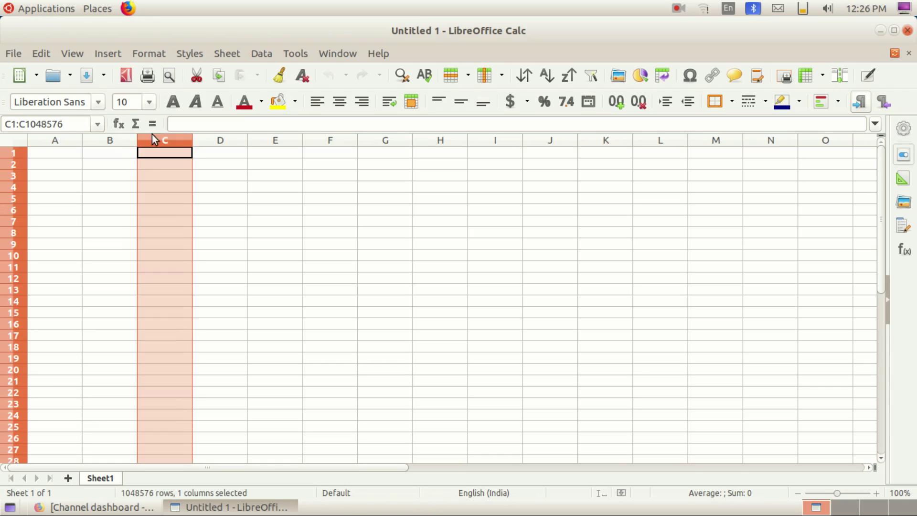
pyautogui.click(222, 139)
pyautogui.click(100, 227)
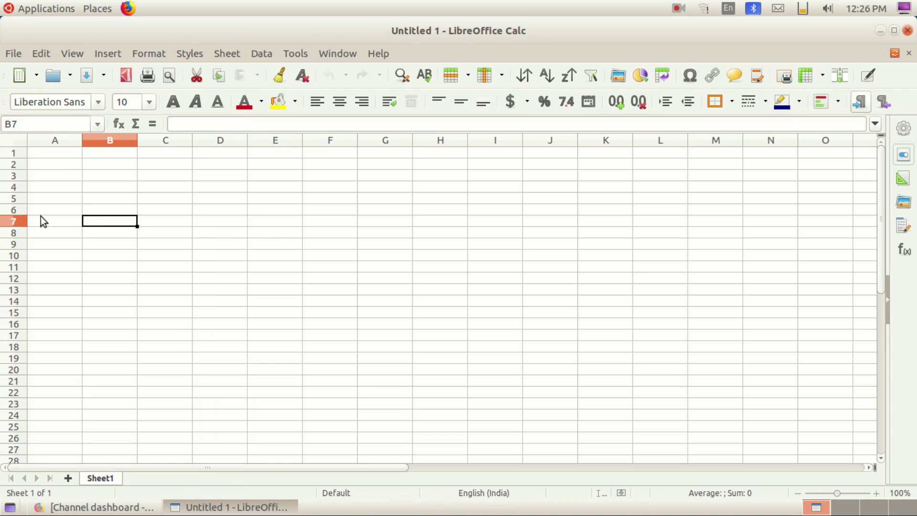
pyautogui.click(15, 200)
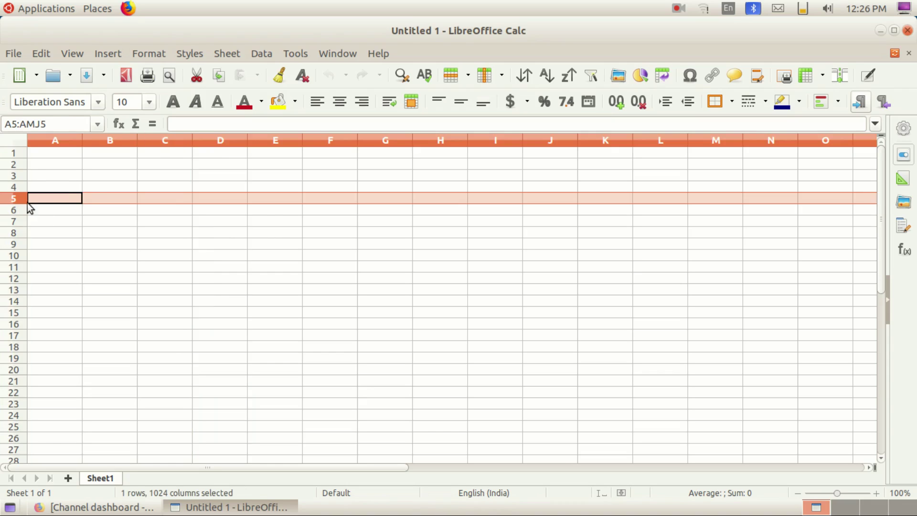
pyautogui.click(263, 206)
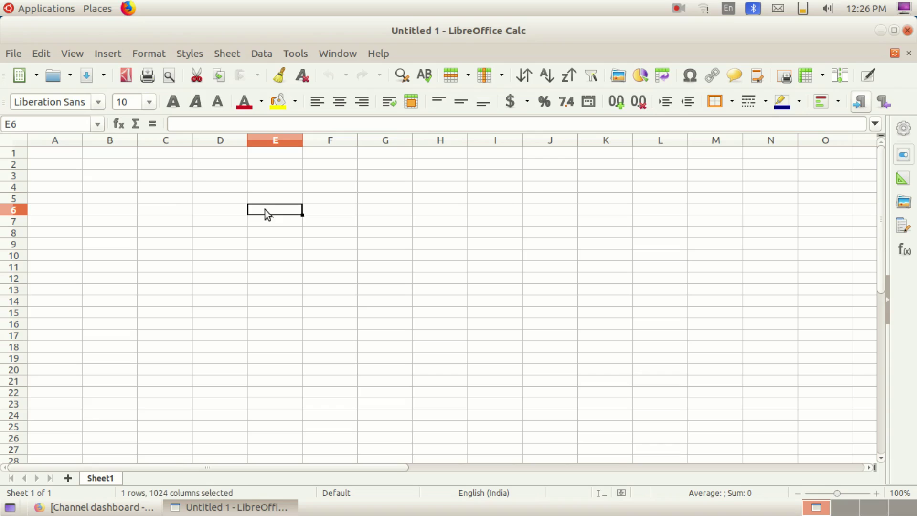
pyautogui.click(209, 189)
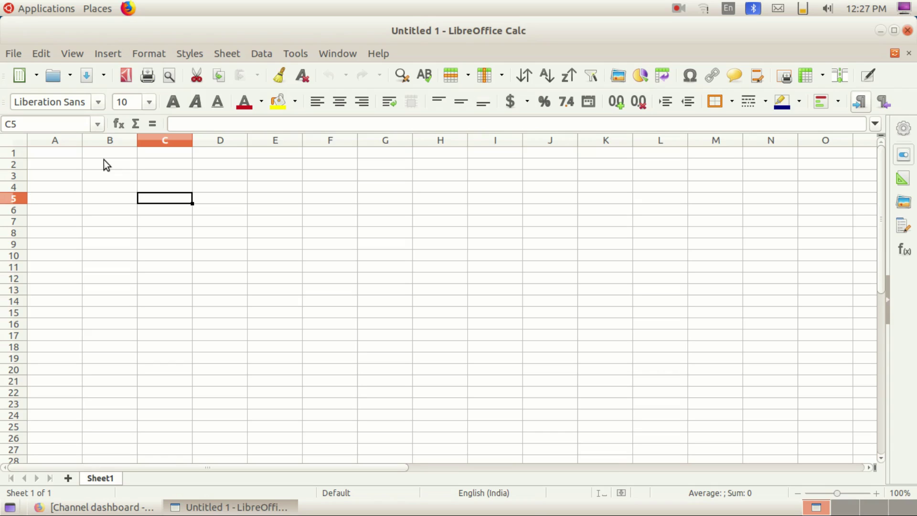
pyautogui.click(112, 175)
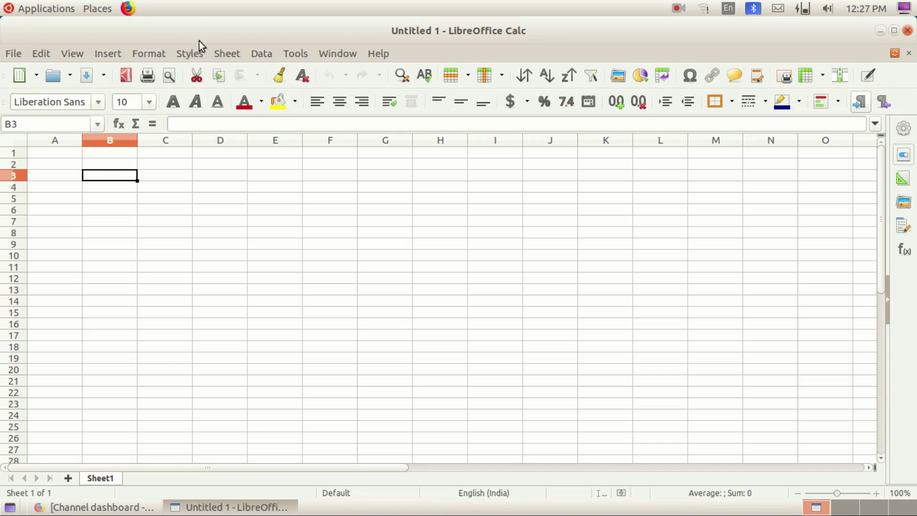
pyautogui.click(112, 192)
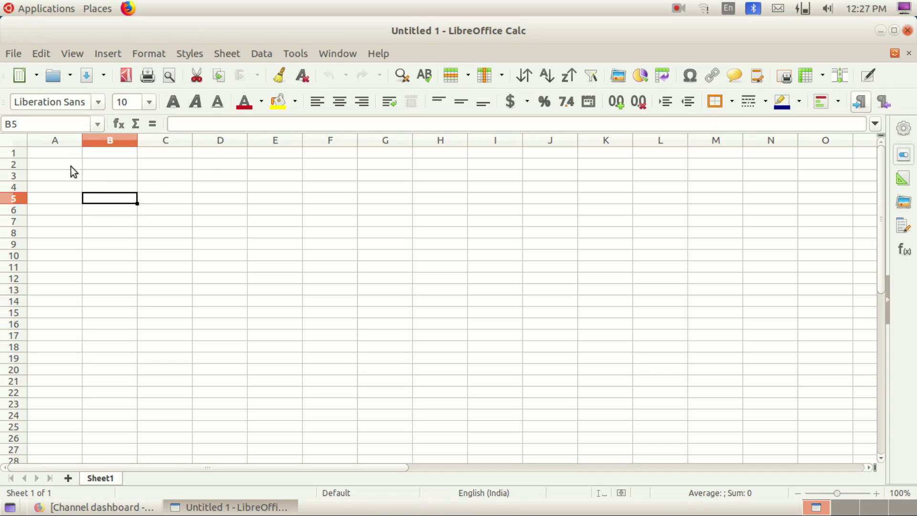
pyautogui.click(102, 167)
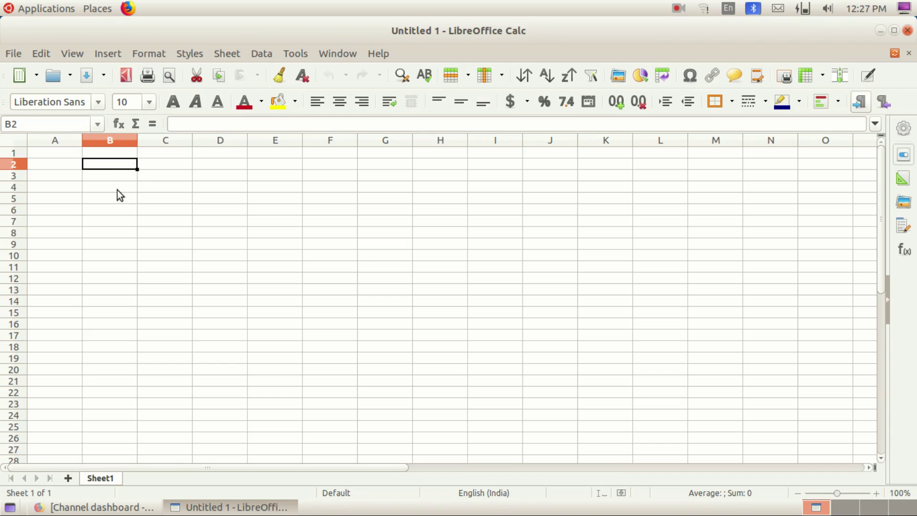
pyautogui.click(109, 177)
pyautogui.click(109, 167)
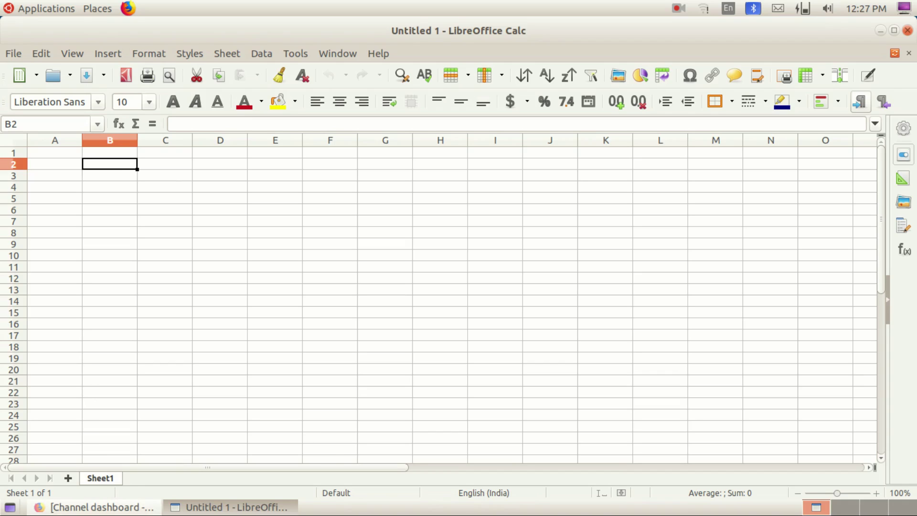
# Step: Add Sheet2 and Sheet3 with the Add Sheet button, leaving empty Sheet3 active
pyautogui.click(66, 478)
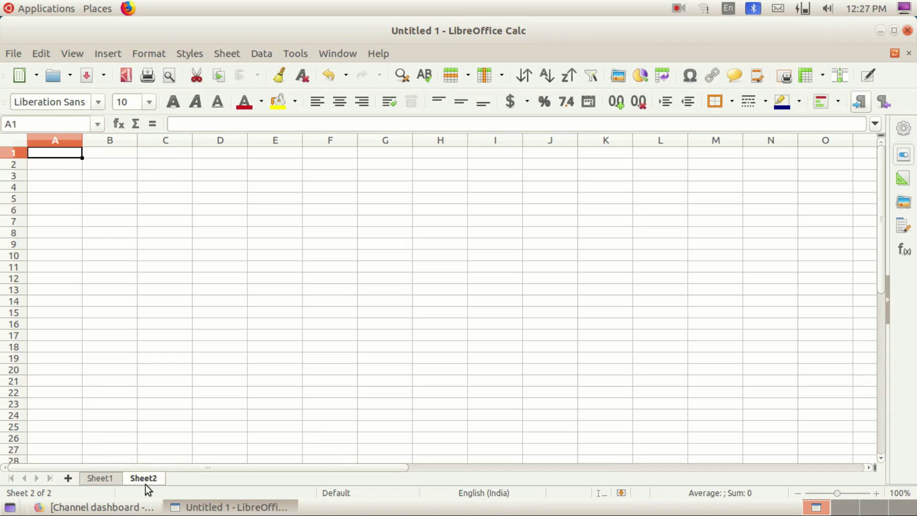
pyautogui.click(70, 480)
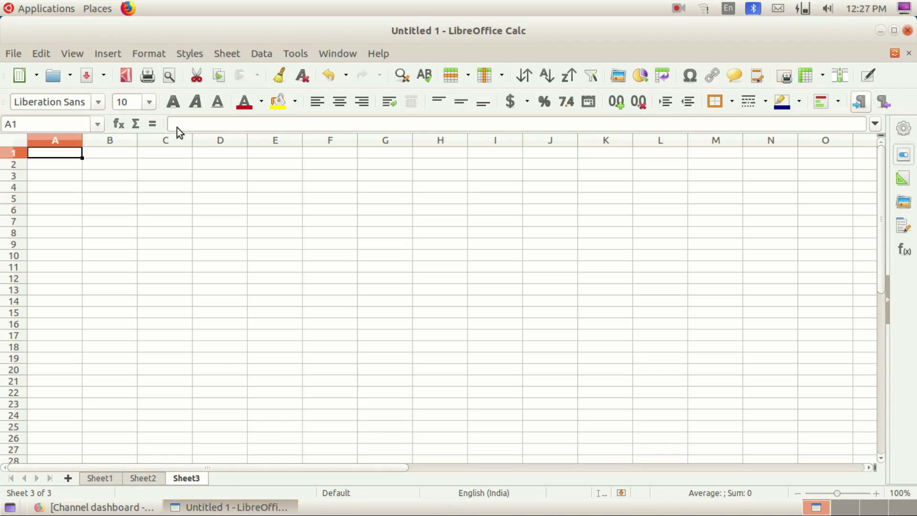
pyautogui.click(97, 163)
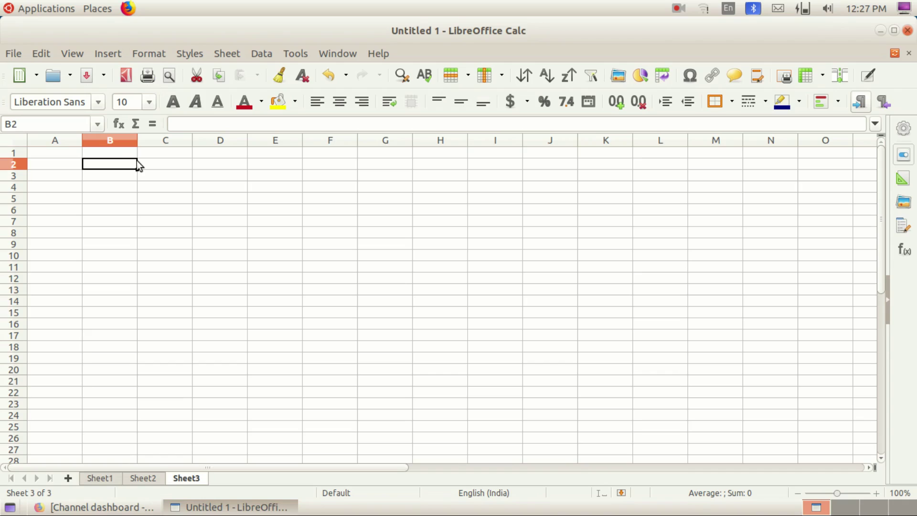
pyautogui.click(202, 199)
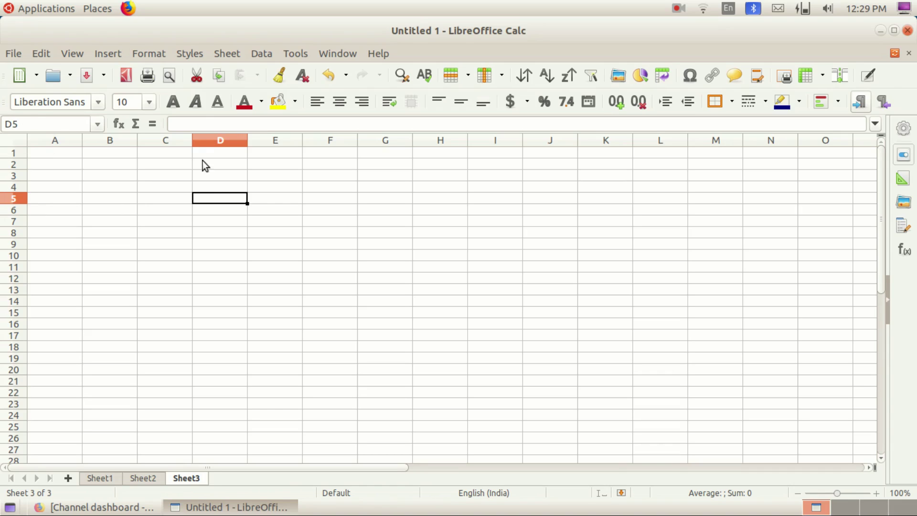
pyautogui.click(113, 175)
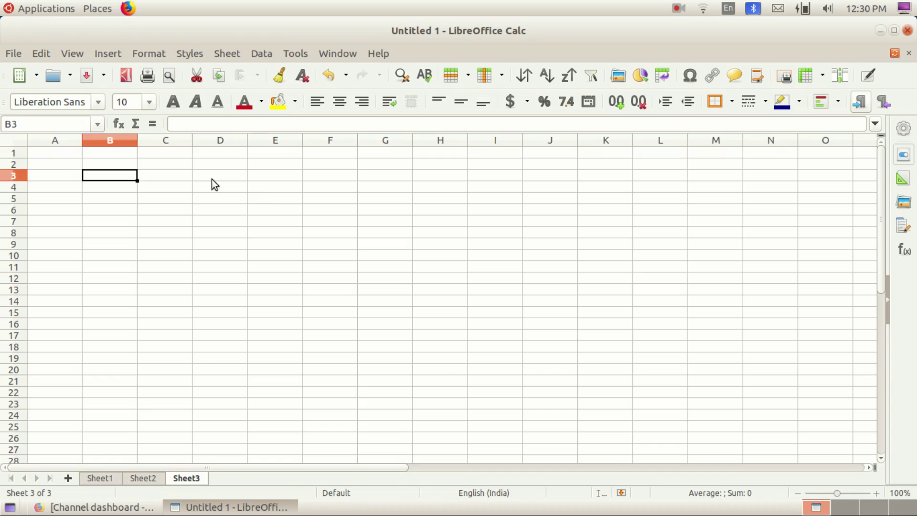
pyautogui.click(58, 153)
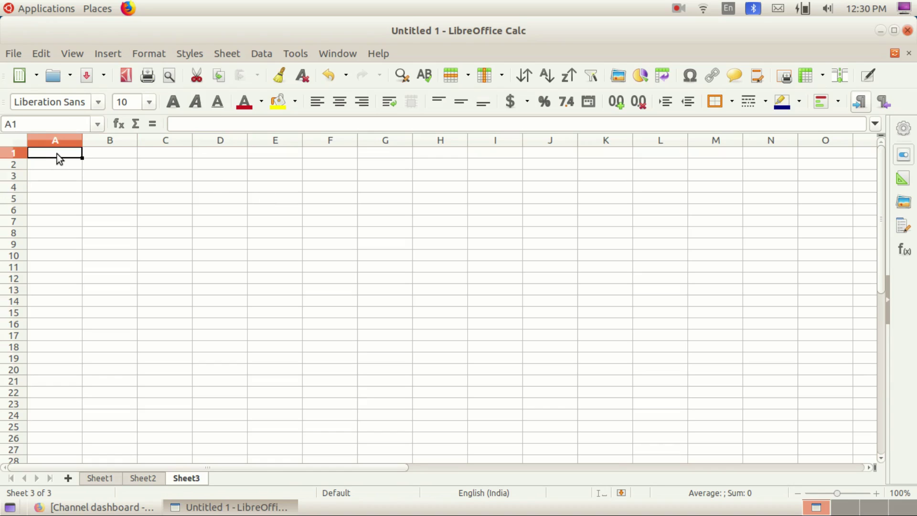
pyautogui.click(123, 154)
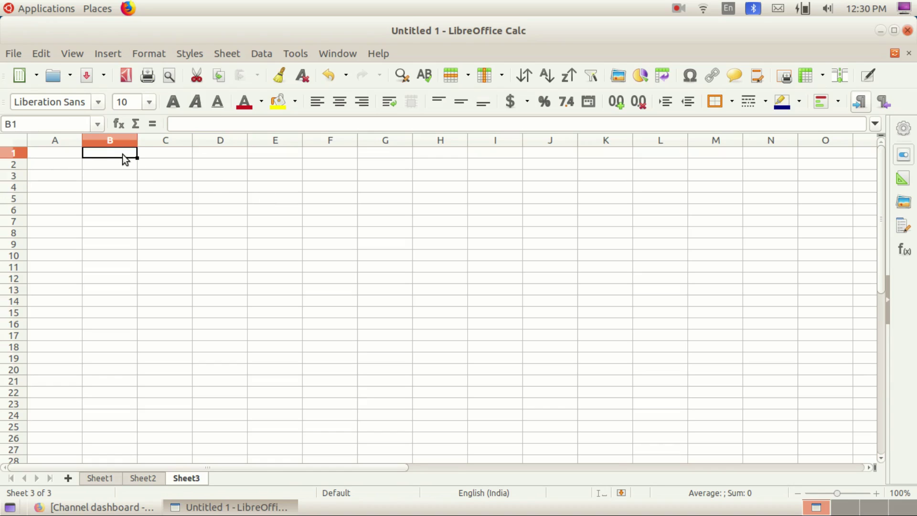
pyautogui.click(161, 164)
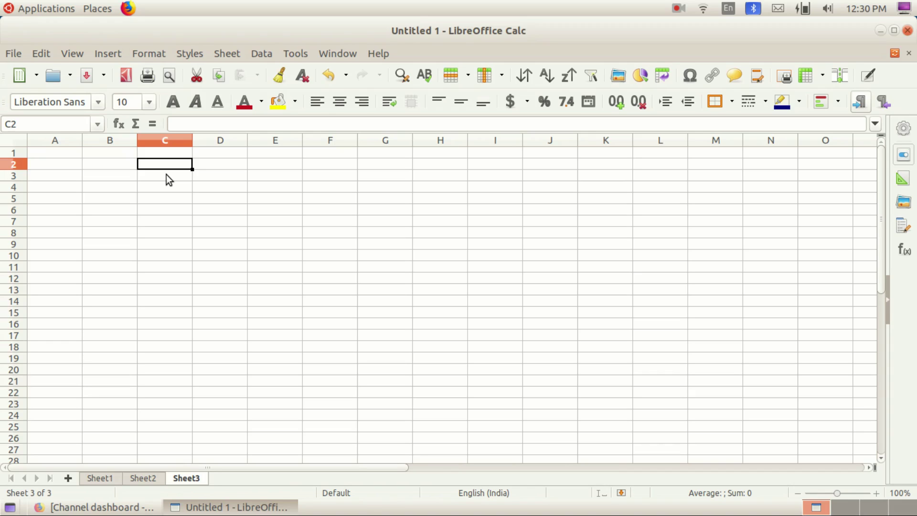
# Step: Enter ST. PETER'S HIGH SCHOOL POOVAR in cell C2
pyautogui.write('st')
pyautogui.press('BackSpace')
pyautogui.press('BackSpace')
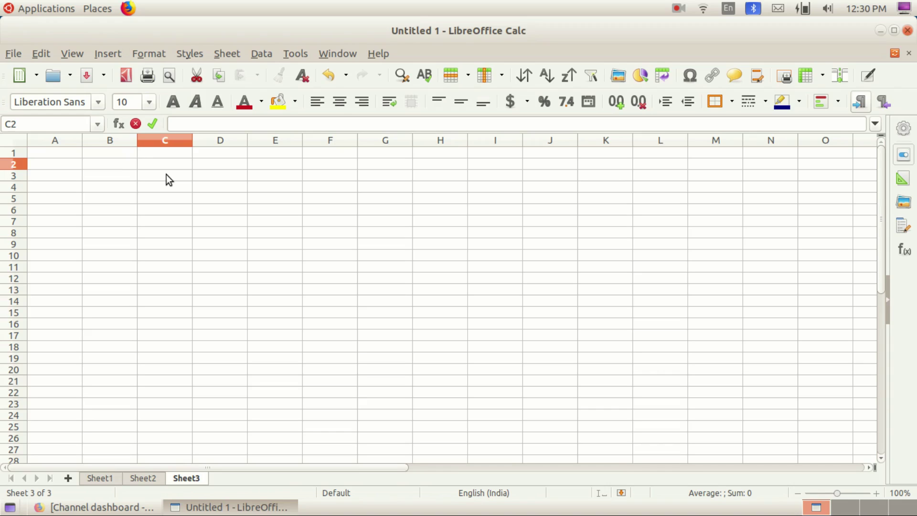
pyautogui.write("ST. PETER'S")
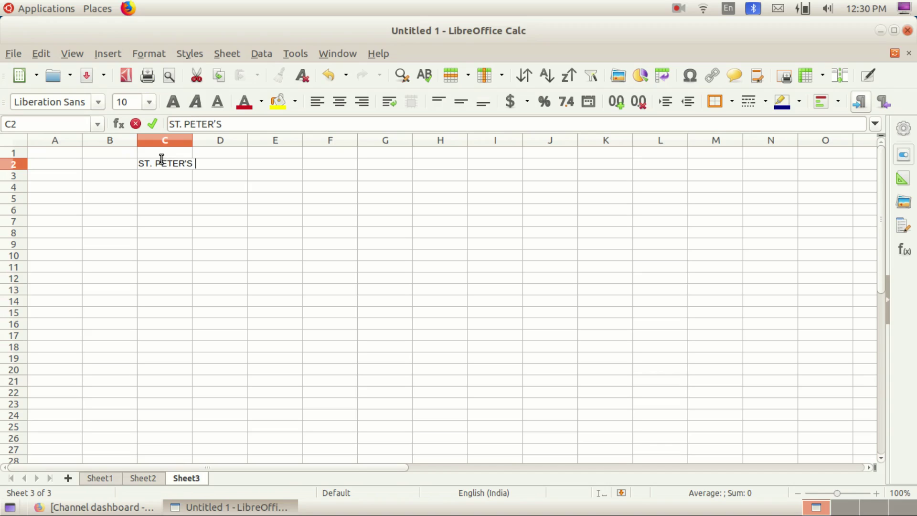
pyautogui.write(' HS')
pyautogui.press('BackSpace')
pyautogui.press('BackSpace')
pyautogui.write('I')
pyautogui.press('BackSpace')
pyautogui.write('HIGH SCHOOL')
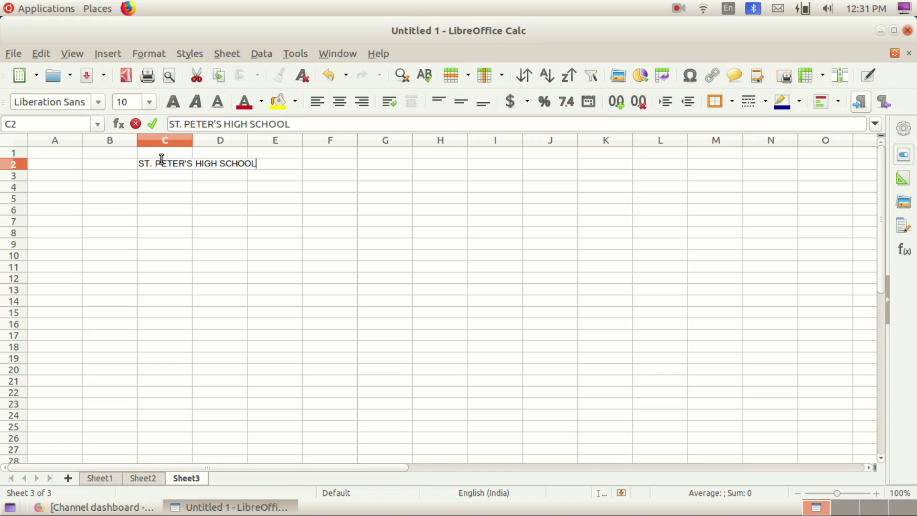
pyautogui.write(' POOVAR')
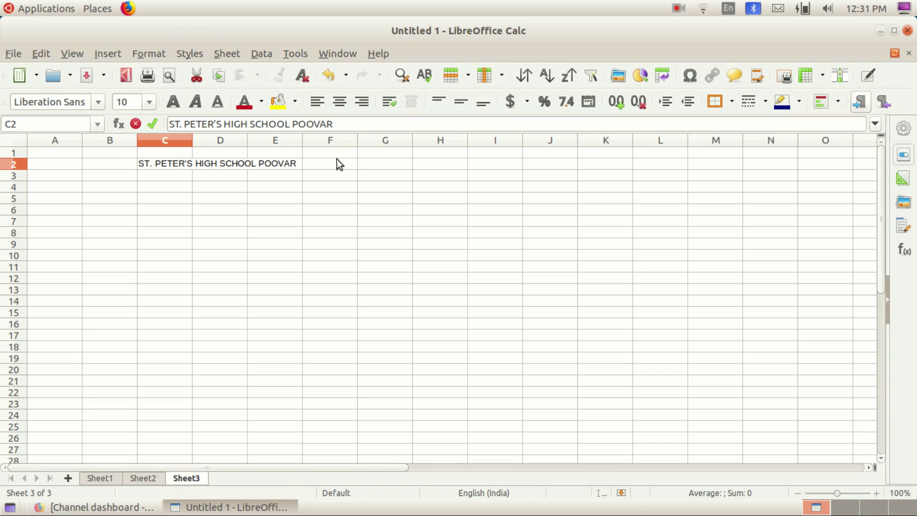
pyautogui.press('Return')
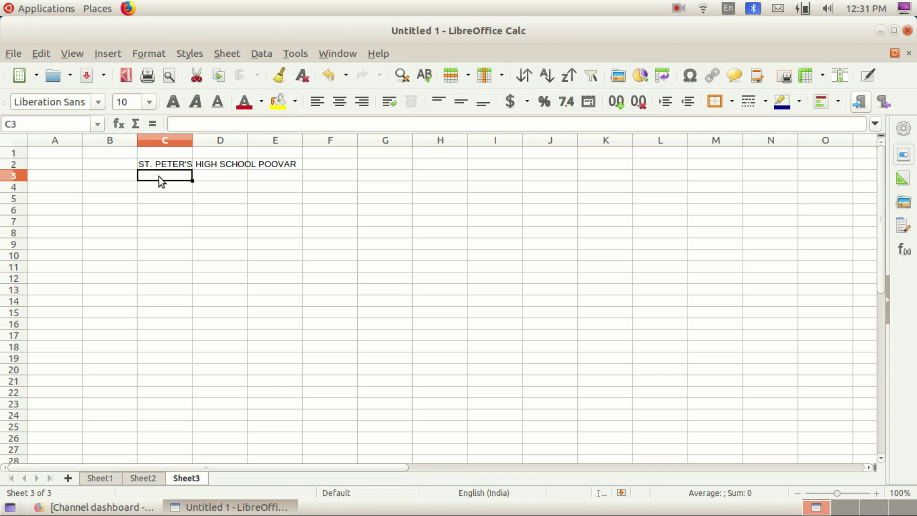
# Step: Enter NEYYATINKARA BRC in C3 and THIRUVANATHAPURAM in C4
pyautogui.write('NEYYATINKARA BRC')
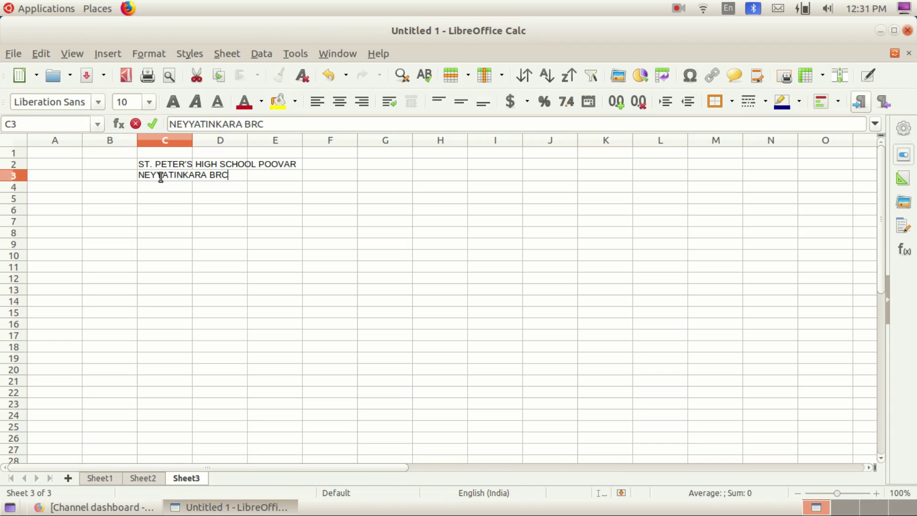
pyautogui.press('Return')
pyautogui.write('T')
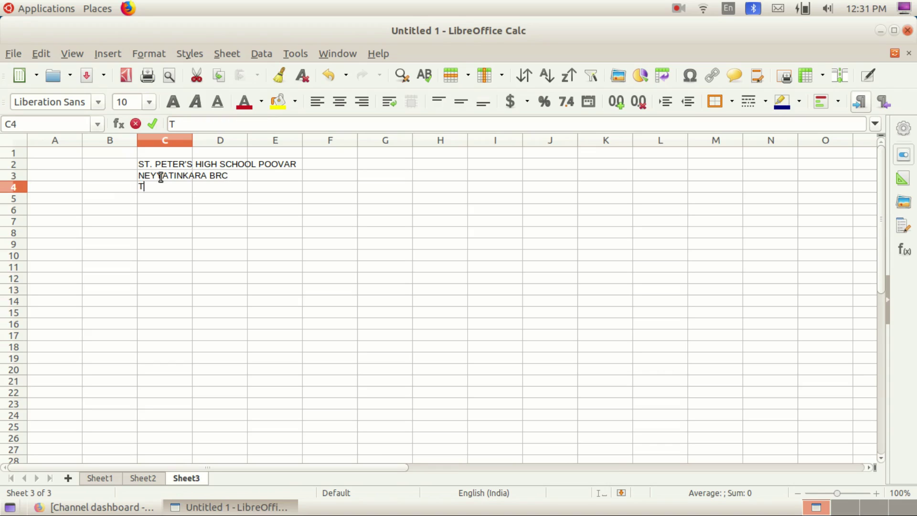
pyautogui.write('HIRUVAN')
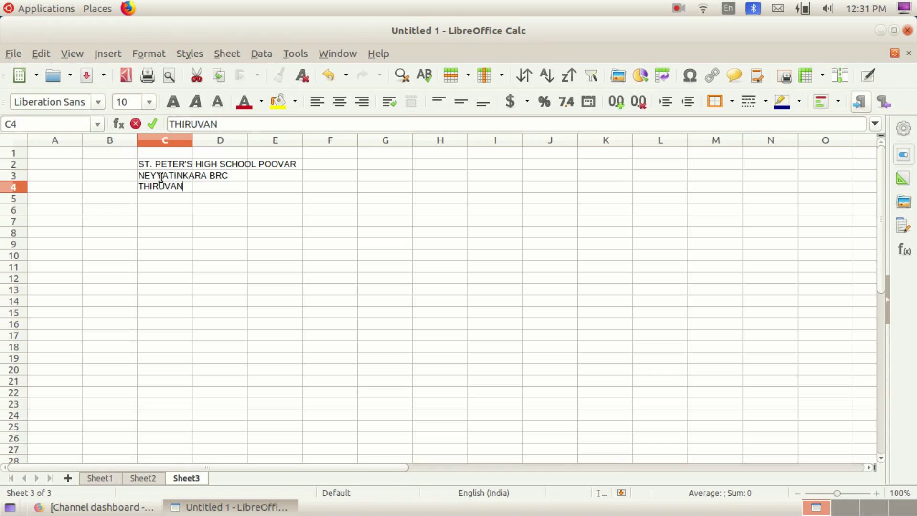
pyautogui.write('ATHAPURAM')
pyautogui.press('Return')
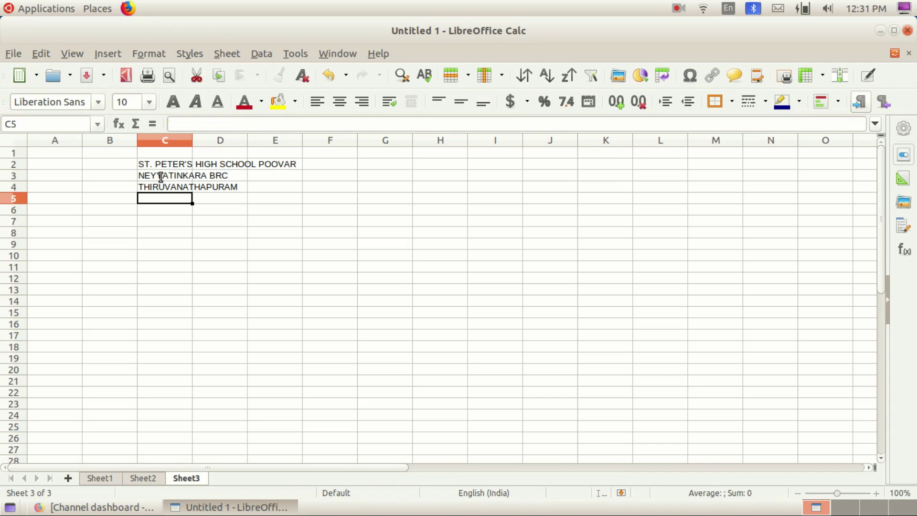
pyautogui.click(162, 164)
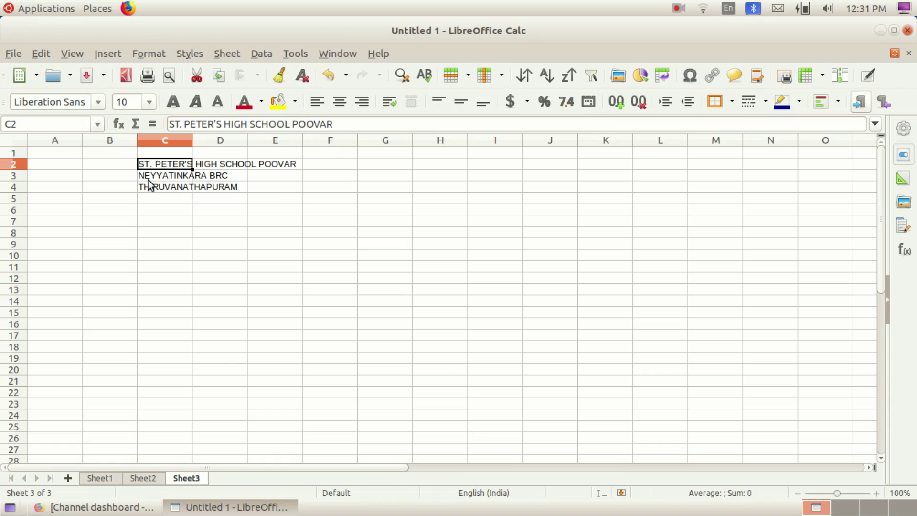
# Step: Type ADDRESS DETAILS OF STUDENTS - STD 10 A into cell C5
pyautogui.click(147, 177)
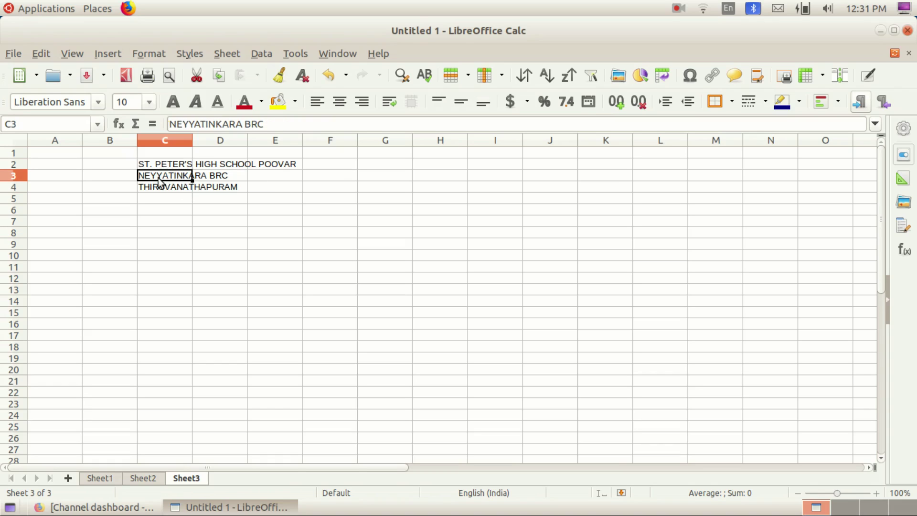
pyautogui.click(171, 190)
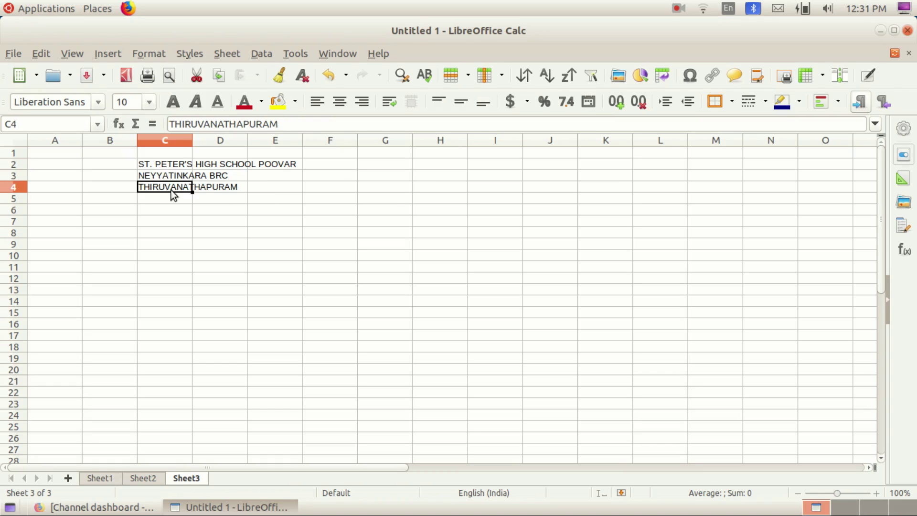
pyautogui.click(159, 201)
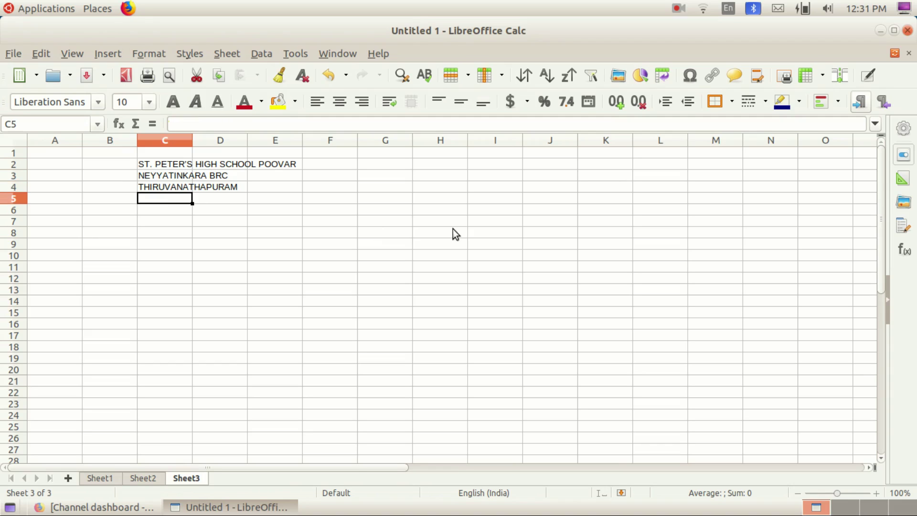
pyautogui.write('ADD')
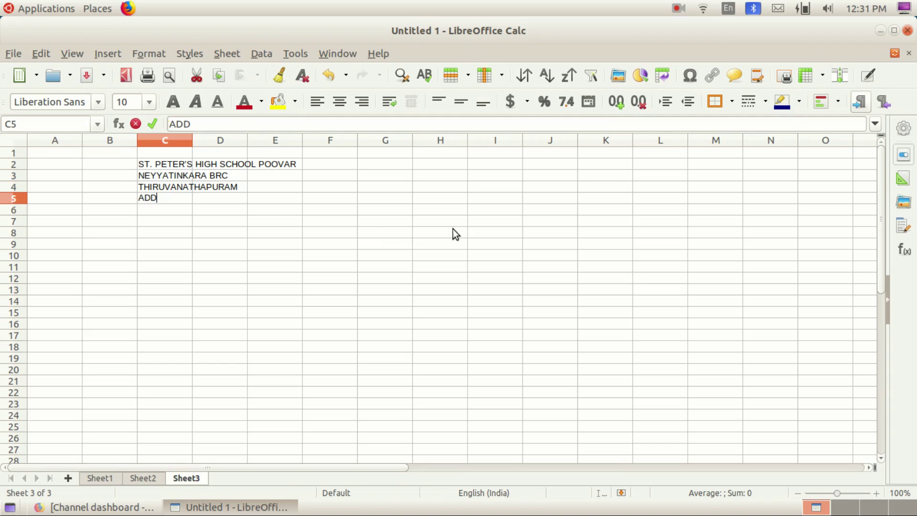
pyautogui.write('RESS DE')
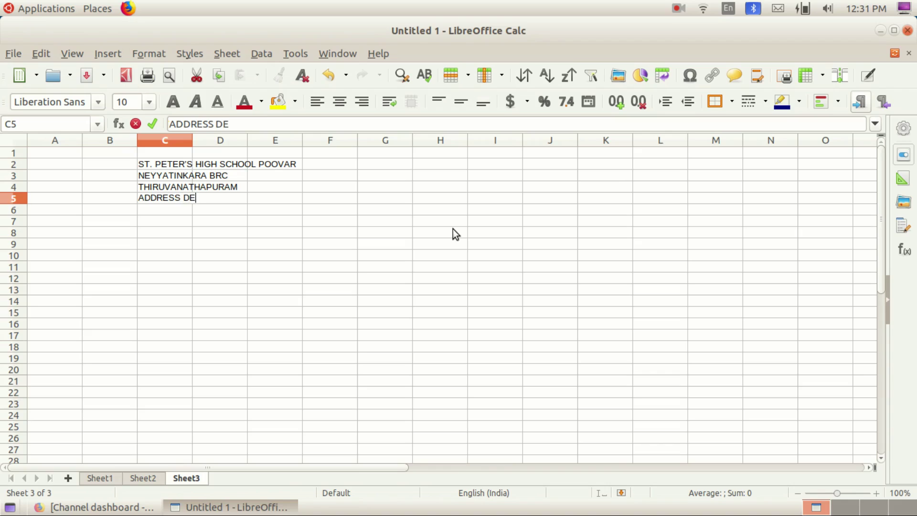
pyautogui.write('TAil')
pyautogui.press('BackSpace')
pyautogui.press('BackSpace')
pyautogui.press('BackSpace')
pyautogui.write('AILS OF')
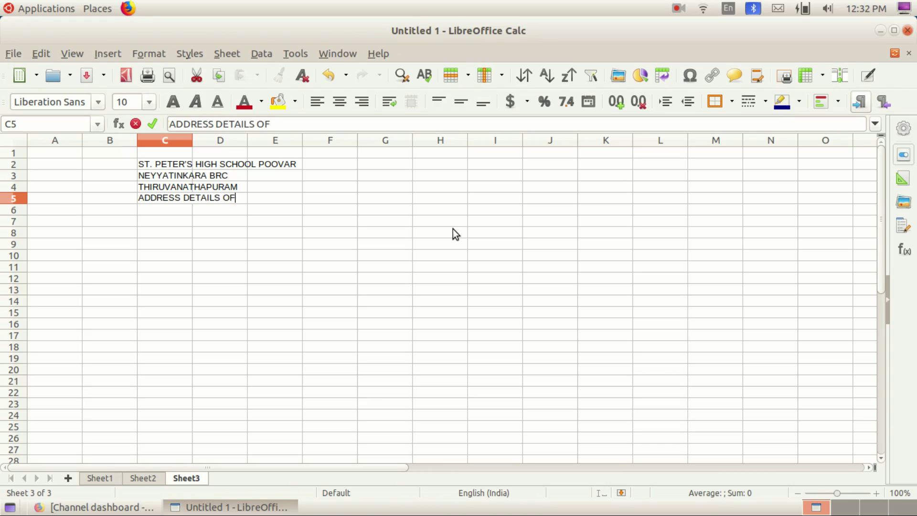
pyautogui.write(' STUDENTS -')
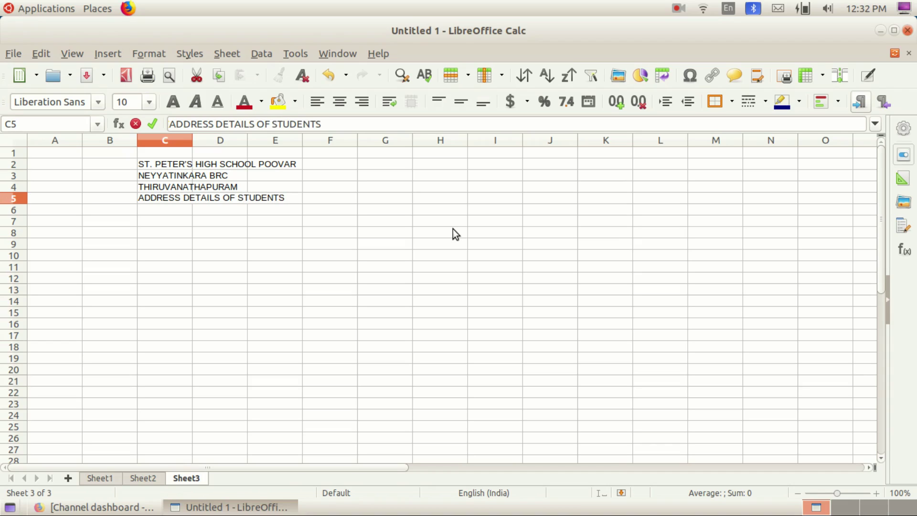
pyautogui.write(' STD ')
pyautogui.write('1Q0')
pyautogui.press('BackSpace')
pyautogui.press('BackSpace')
pyautogui.write('0 A')
pyautogui.press('Return')
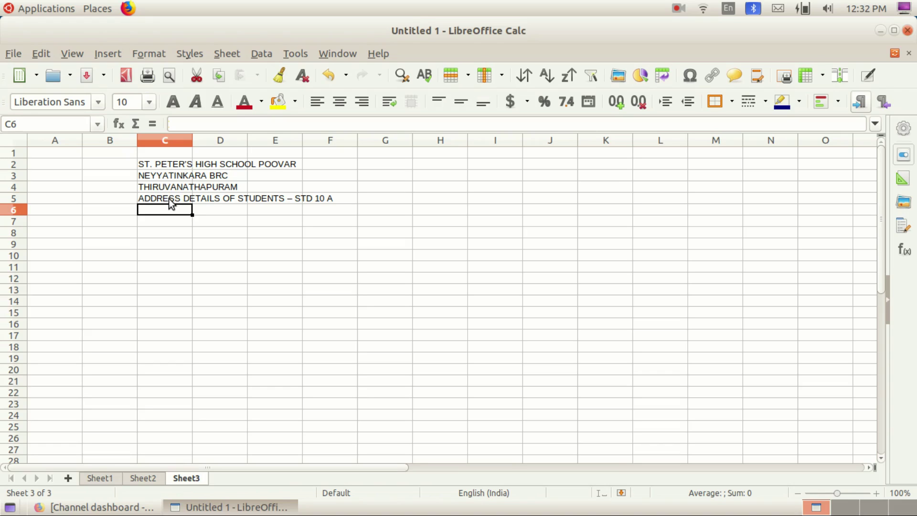
# Step: Review the title block entries in C2 to C5
pyautogui.click(148, 163)
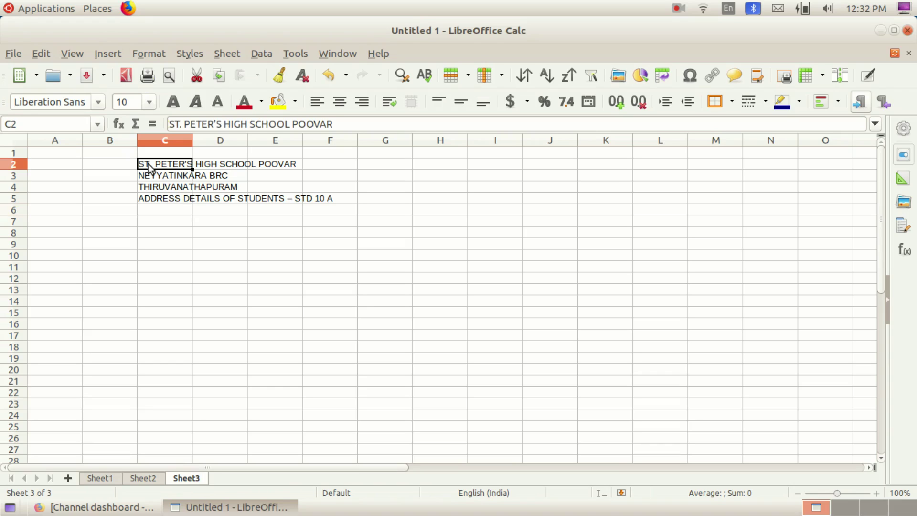
pyautogui.click(157, 177)
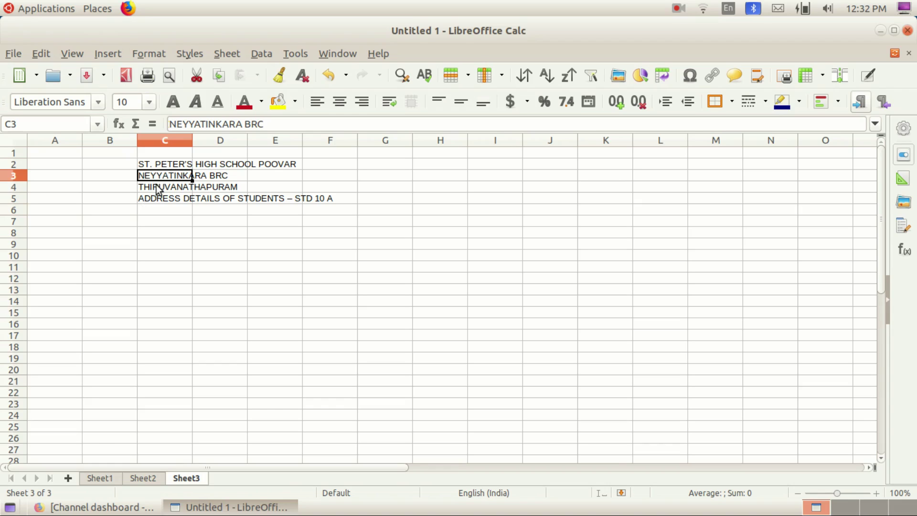
pyautogui.click(154, 200)
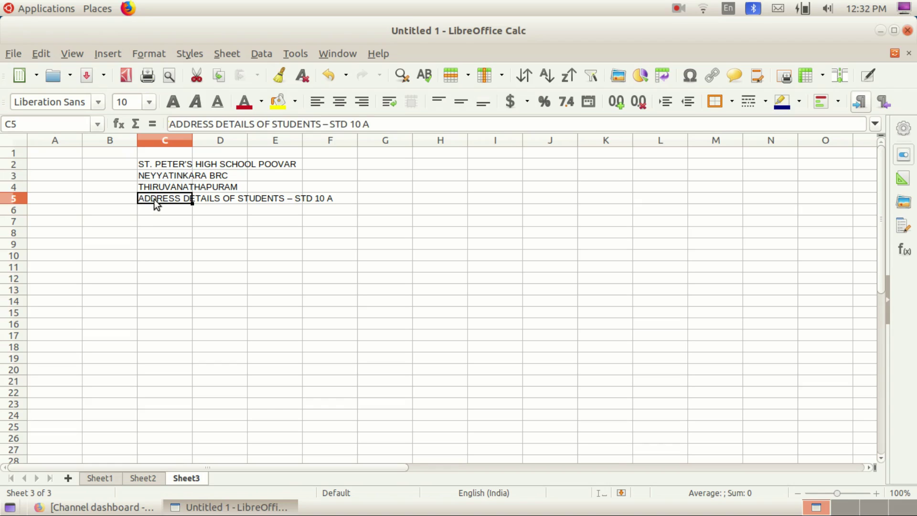
pyautogui.click(186, 212)
# Step: Enter the headings SL.NO, NAME and HOUSE NAME in C6, D6 and E6
pyautogui.write('SL.NO')
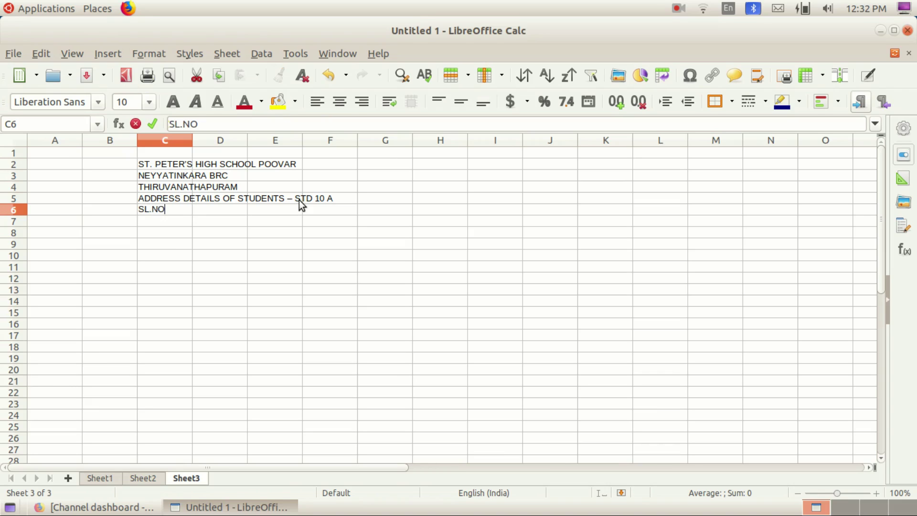
pyautogui.click(165, 222)
pyautogui.click(208, 207)
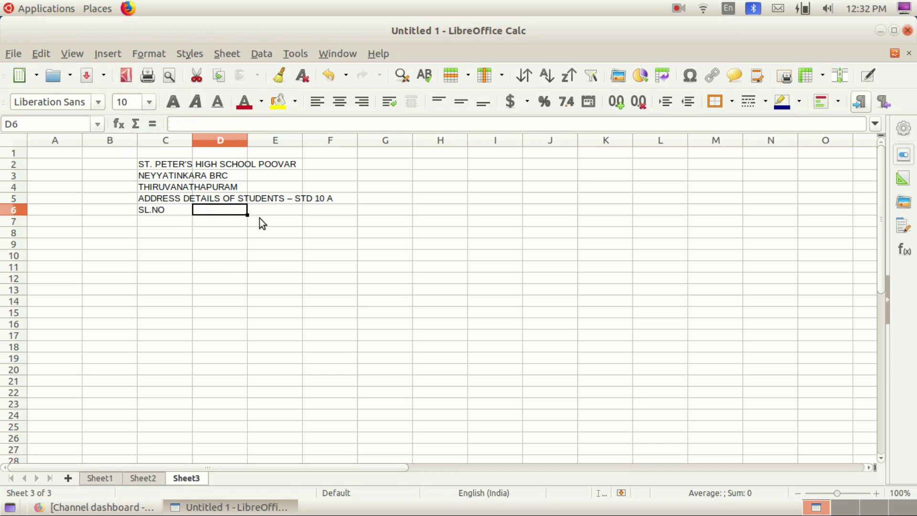
pyautogui.write('NAME')
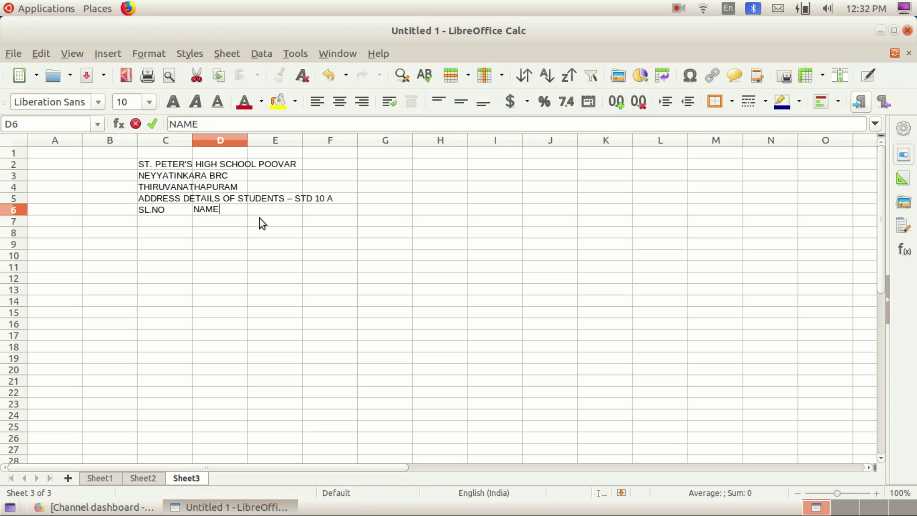
pyautogui.click(270, 212)
pyautogui.write('H')
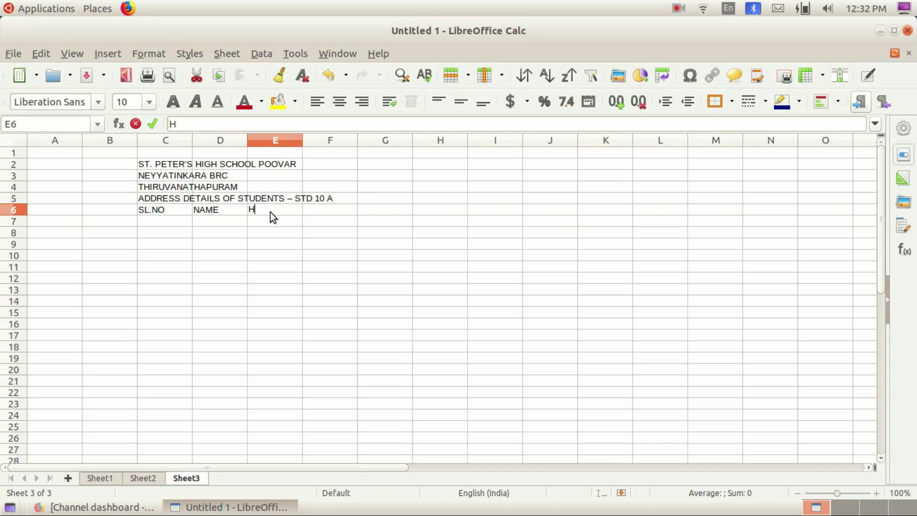
pyautogui.write('OUSE NAME')
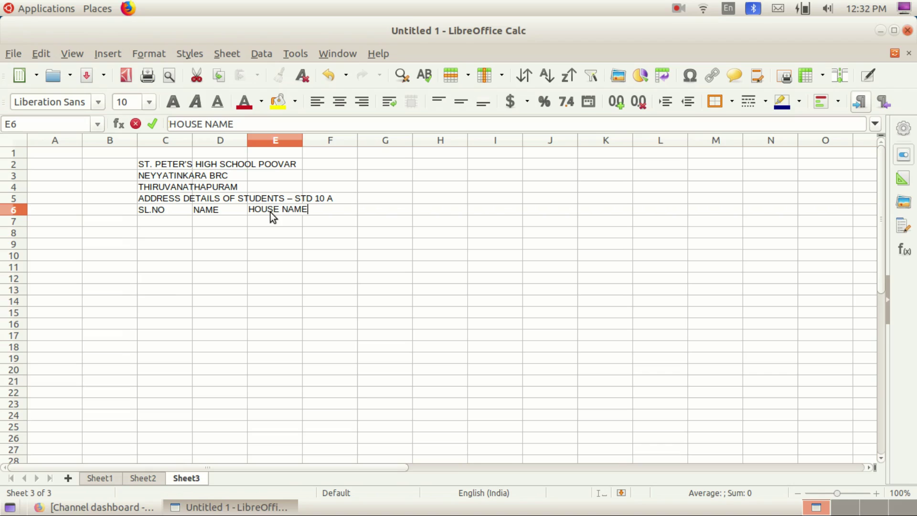
pyautogui.click(323, 230)
# Step: Enter PLACE, POST and PIN in F6 to H6 and begin DISTRICT in I6
pyautogui.click(327, 214)
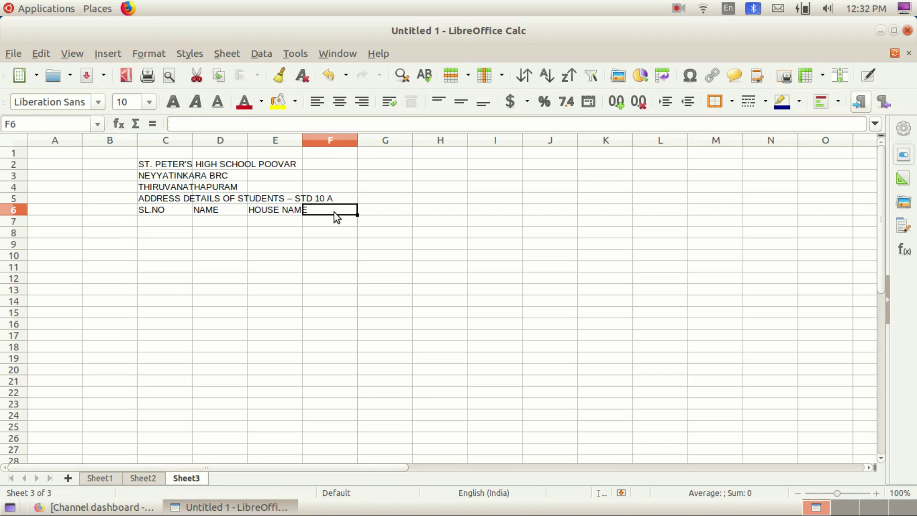
pyautogui.write('POS')
pyautogui.press('BackSpace')
pyautogui.press('BackSpace')
pyautogui.press('BackSpace')
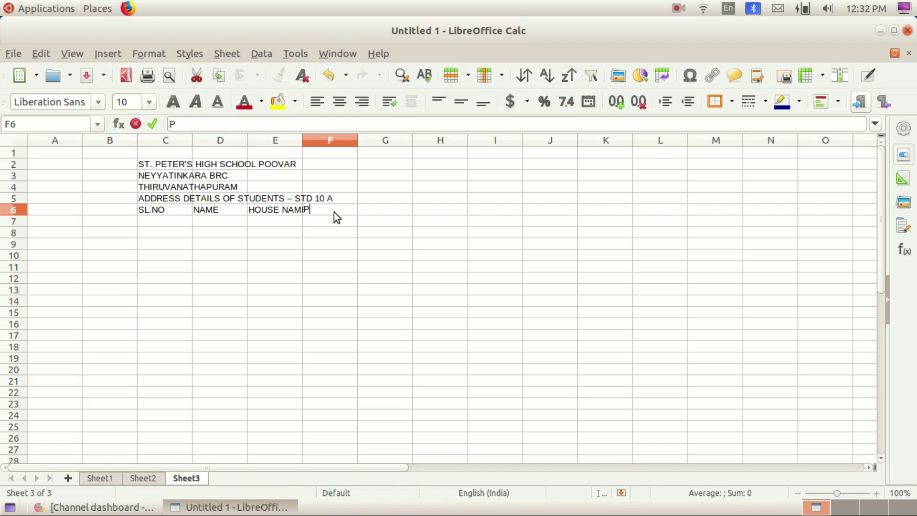
pyautogui.write('PLACE')
pyautogui.click(383, 211)
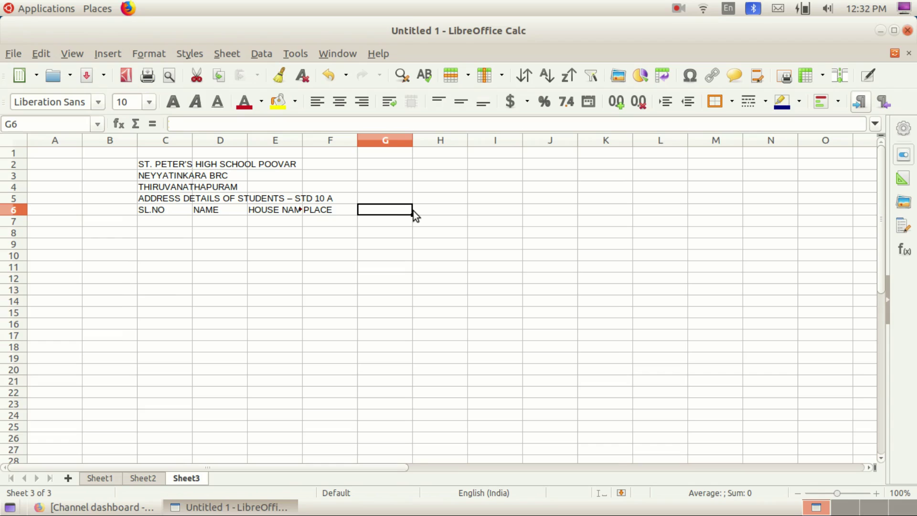
pyautogui.write('POST')
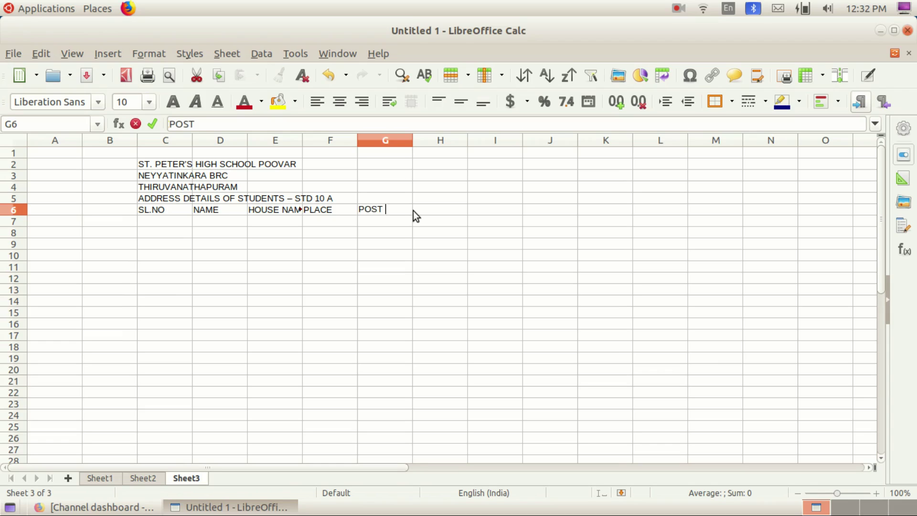
pyautogui.click(419, 211)
pyautogui.write('PIN')
pyautogui.click(479, 211)
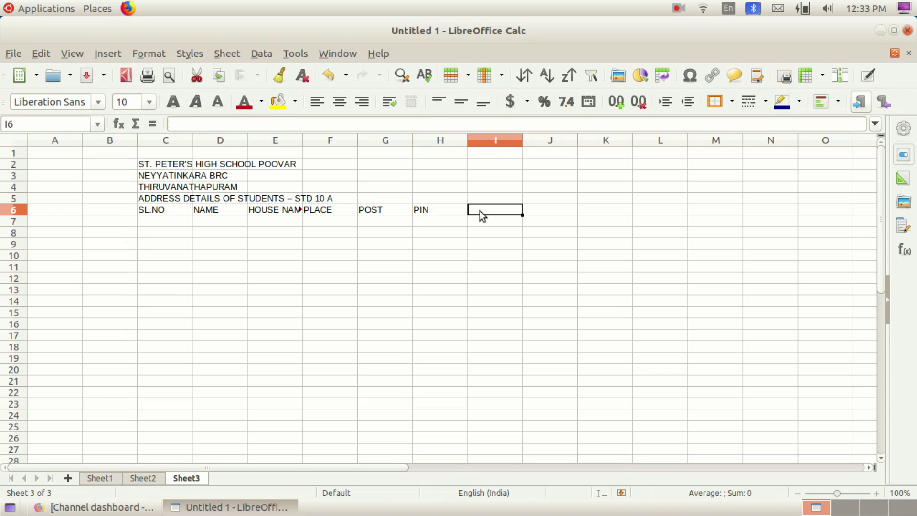
pyautogui.write('I')
pyautogui.write('DISTRICT')
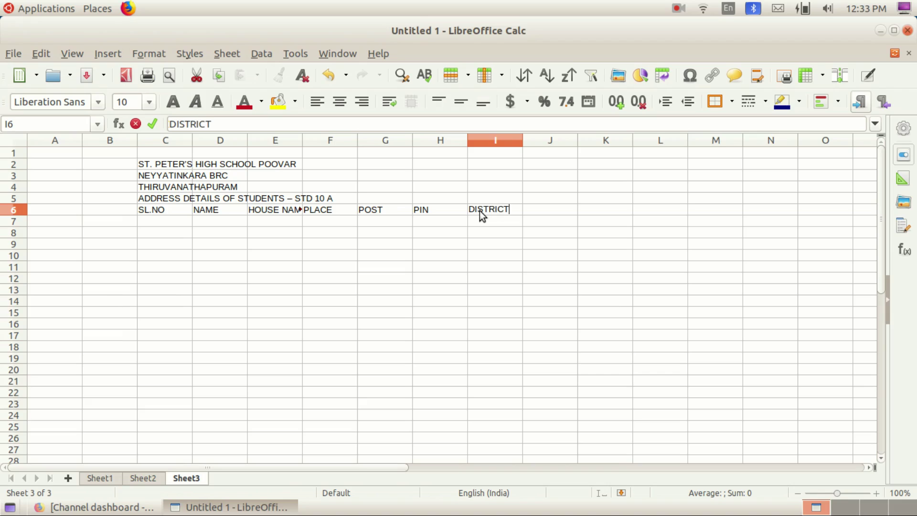
# Step: Commit the DISTRICT heading in I6 and review the SL.NO, NAME, PLACE and POST headings
pyautogui.click(156, 219)
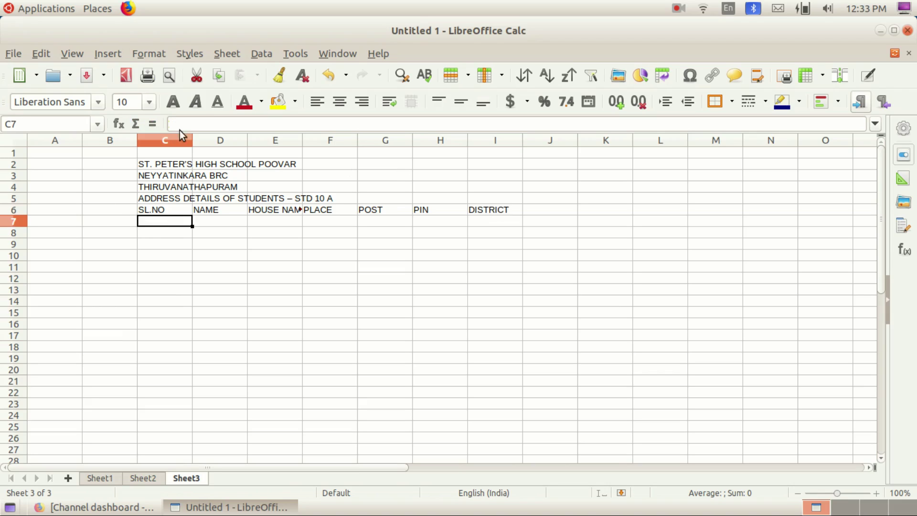
pyautogui.click(164, 213)
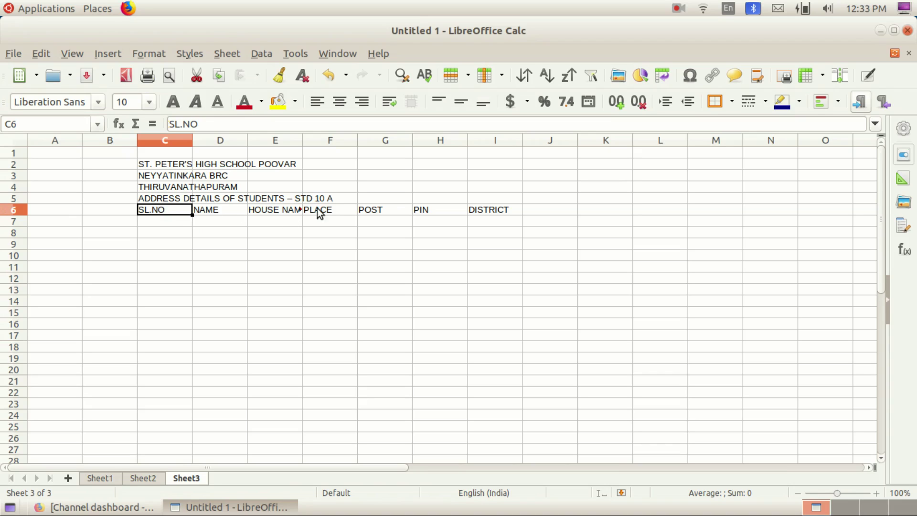
pyautogui.click(337, 210)
pyautogui.click(374, 216)
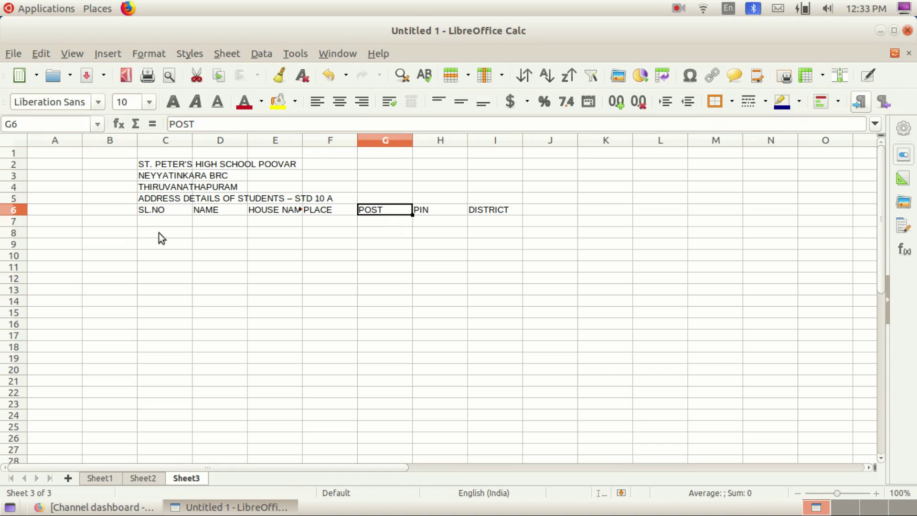
pyautogui.click(158, 213)
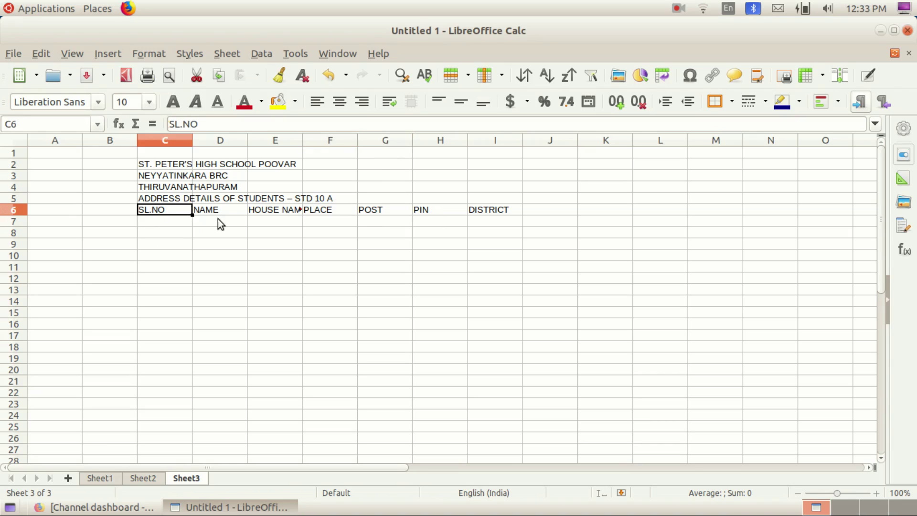
pyautogui.click(211, 214)
pyautogui.click(159, 210)
pyautogui.click(208, 214)
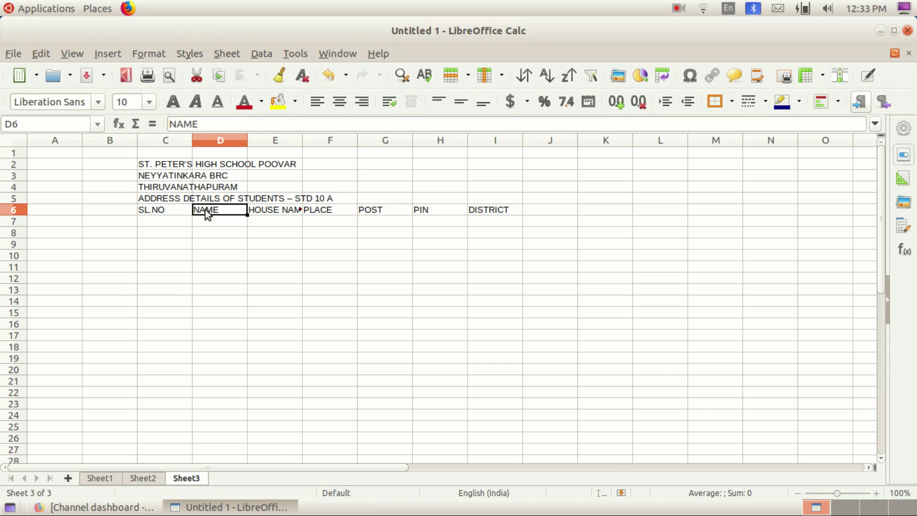
# Step: Recheck the HOUSE NAME, SL.NO and NAME headings, ending in cell C7
pyautogui.click(275, 214)
pyautogui.click(281, 220)
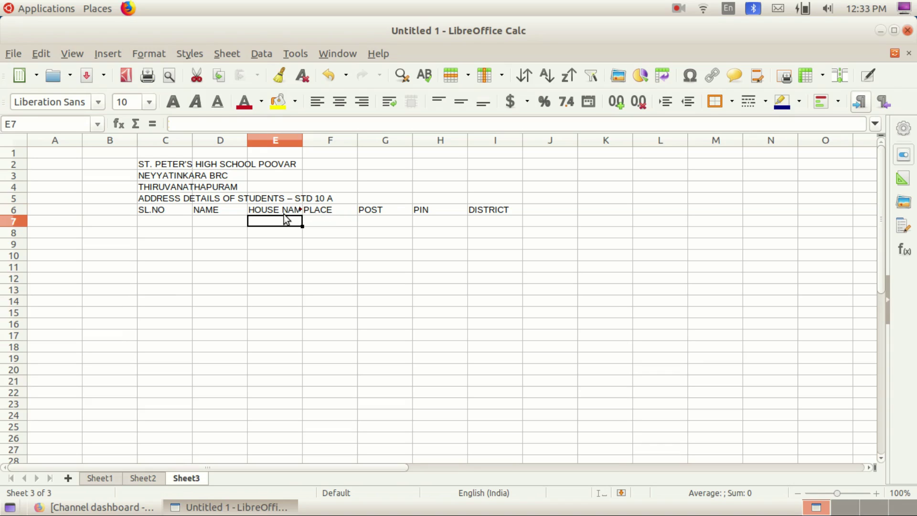
pyautogui.click(286, 209)
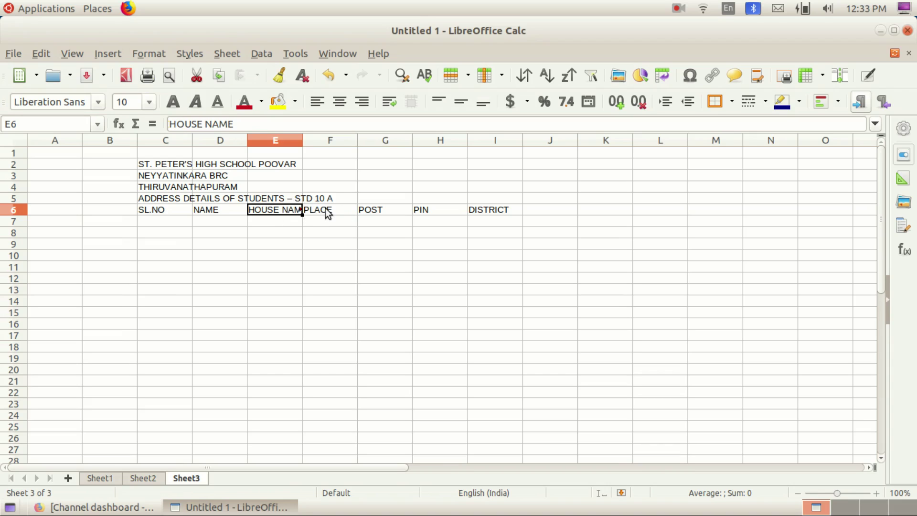
pyautogui.click(159, 207)
pyautogui.click(217, 210)
pyautogui.click(282, 210)
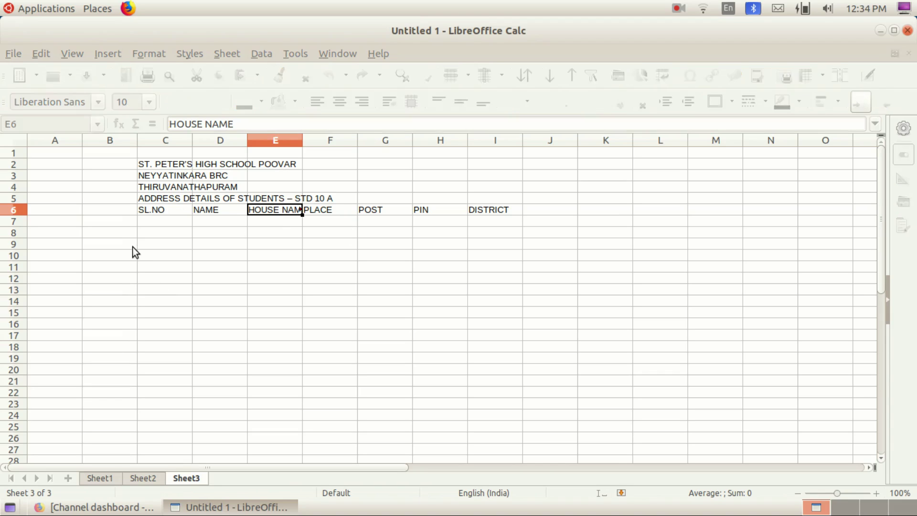
pyautogui.click(165, 218)
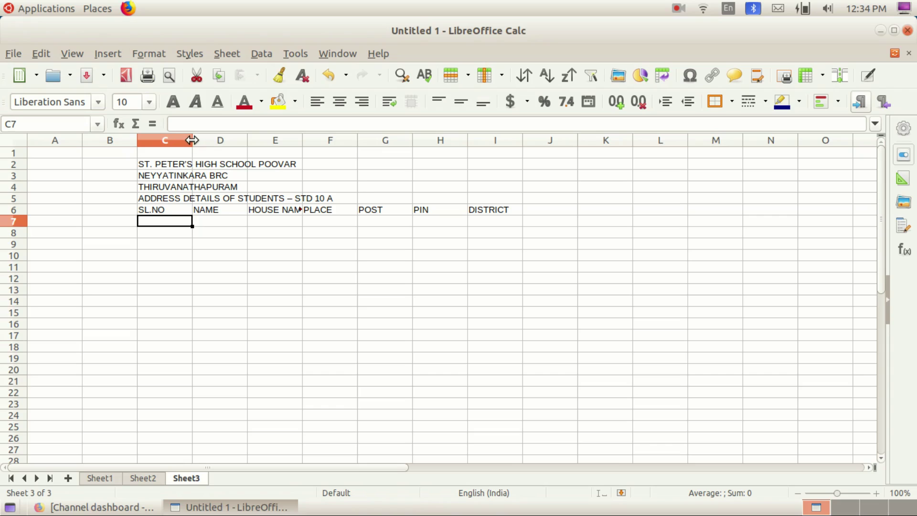
# Step: Narrow column C for SL.NO, widen column D for names and column I for DISTRICT
pyautogui.moveTo(191, 140); pyautogui.dragTo(169, 141)
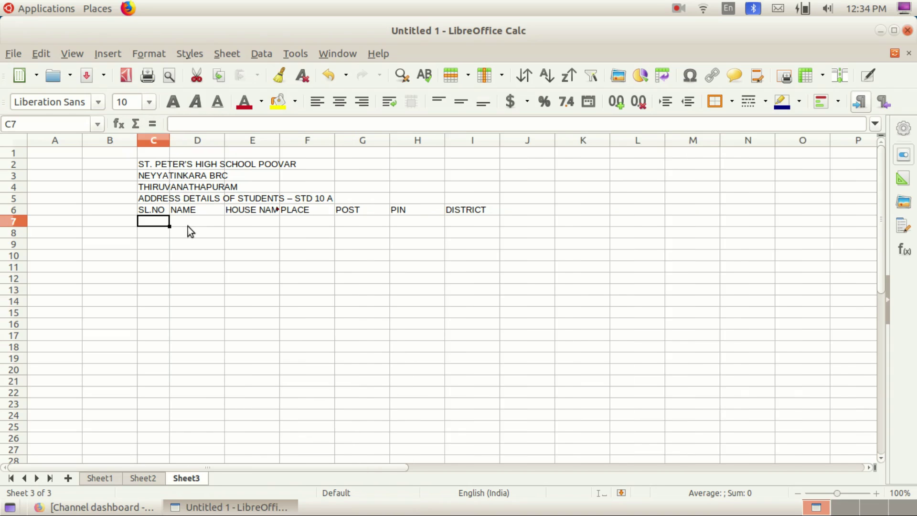
pyautogui.click(187, 225)
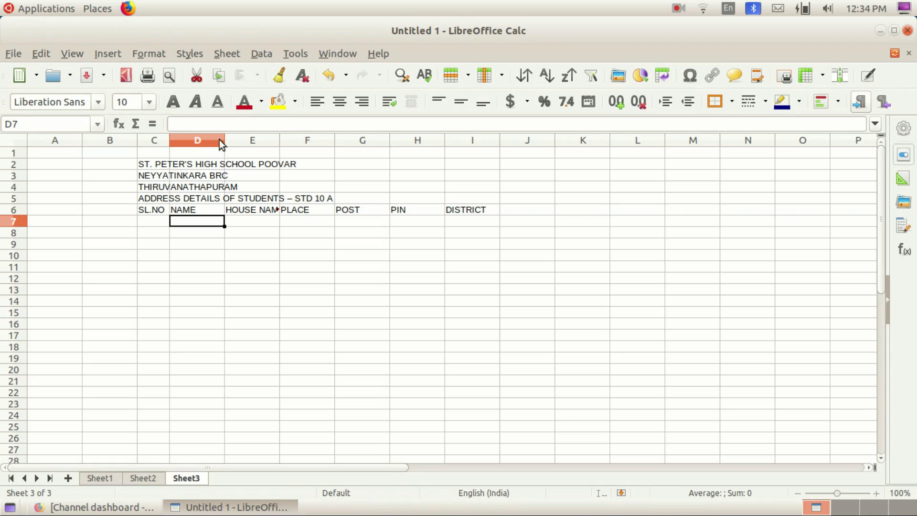
pyautogui.moveTo(225, 138); pyautogui.dragTo(652, 141)
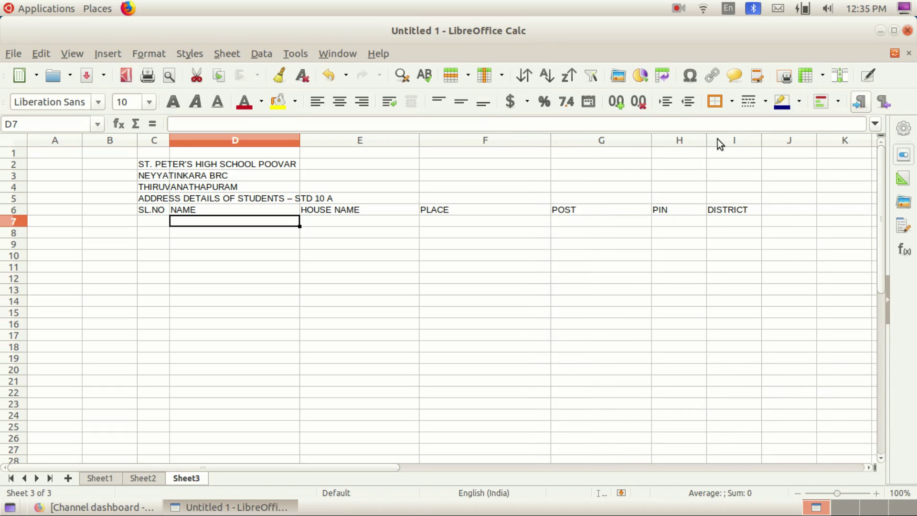
pyautogui.moveTo(769, 140); pyautogui.dragTo(814, 139)
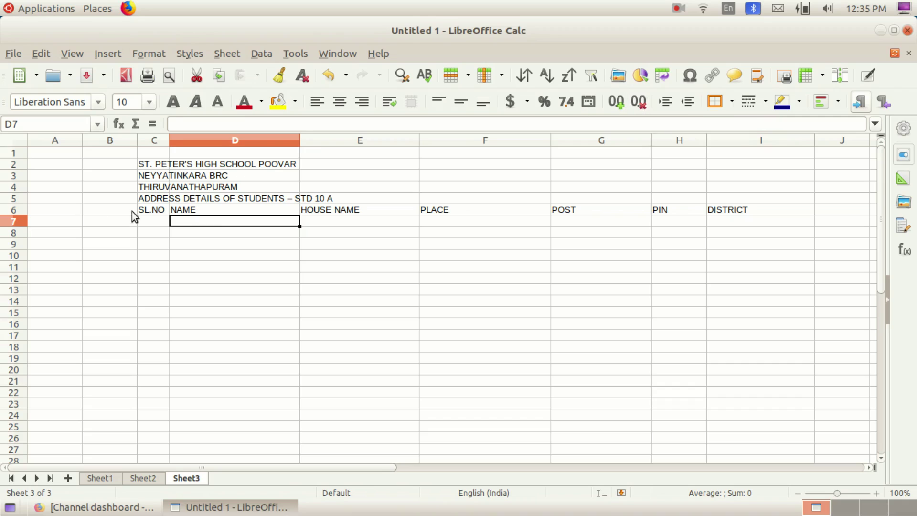
pyautogui.click(155, 216)
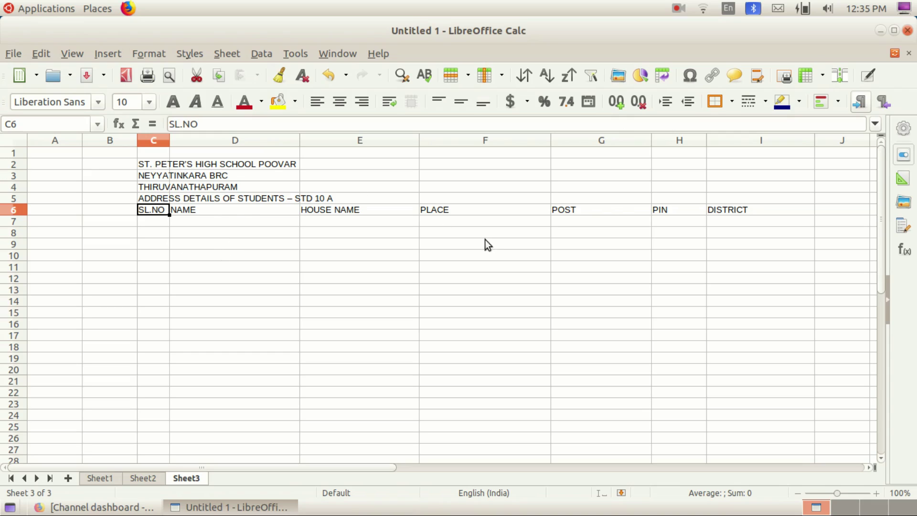
# Step: Select the header cells C6:I6, SL.NO through DISTRICT
pyautogui.click(752, 209)
pyautogui.moveTo(165, 211); pyautogui.dragTo(748, 213)
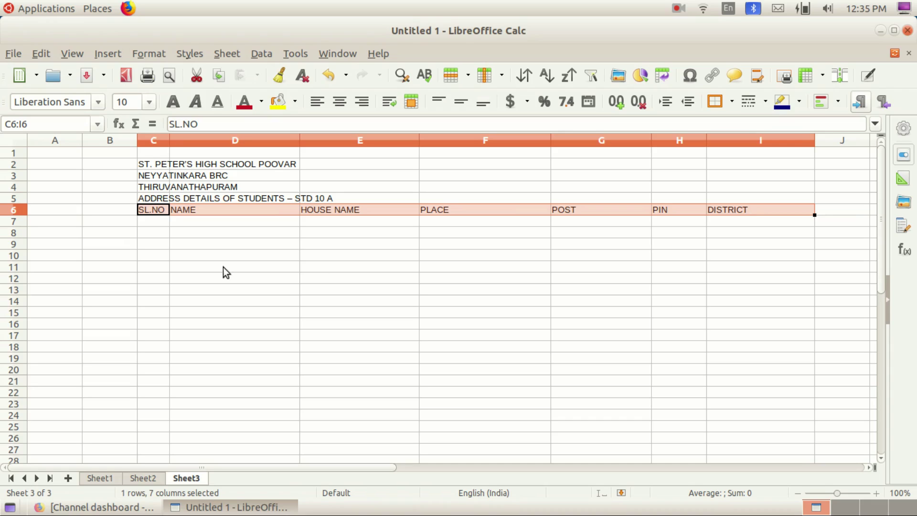
pyautogui.click(145, 220)
pyautogui.moveTo(157, 207); pyautogui.dragTo(736, 206)
# Step: Merge and centre the school title across C2:I2
pyautogui.click(159, 237)
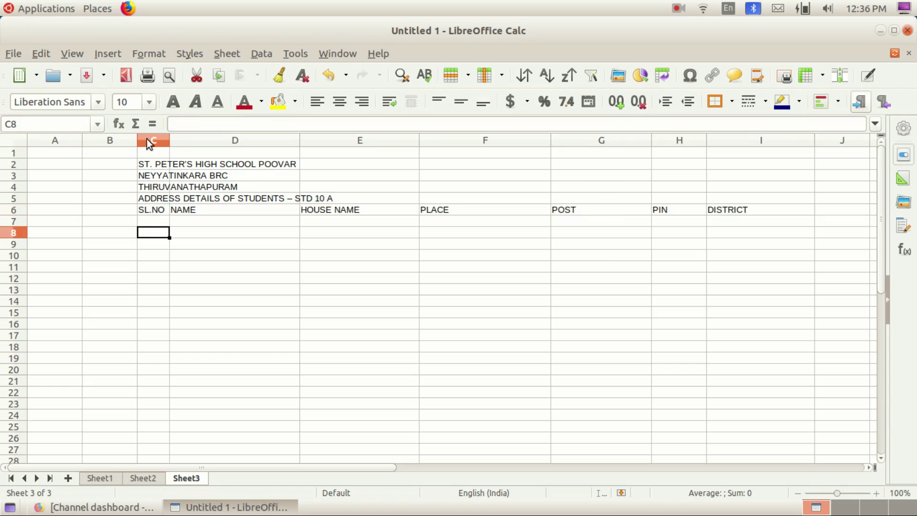
pyautogui.click(149, 166)
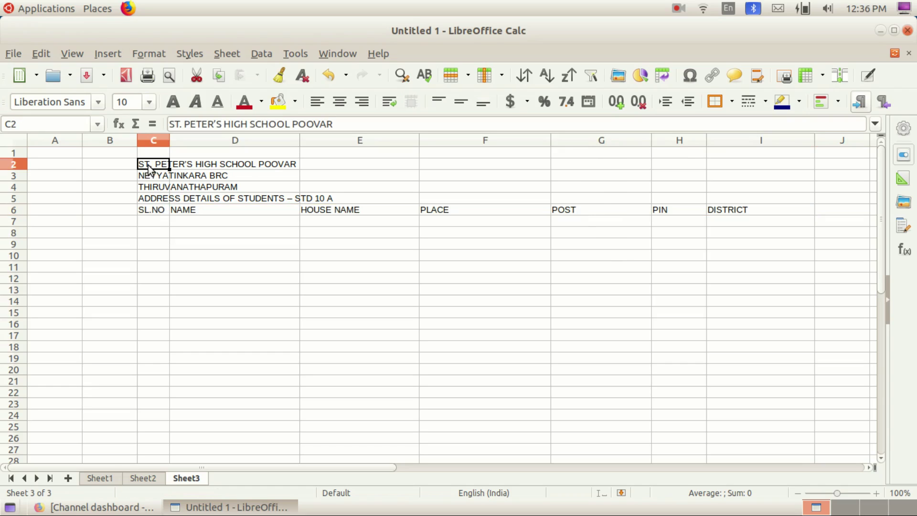
pyautogui.moveTo(151, 168); pyautogui.dragTo(752, 169)
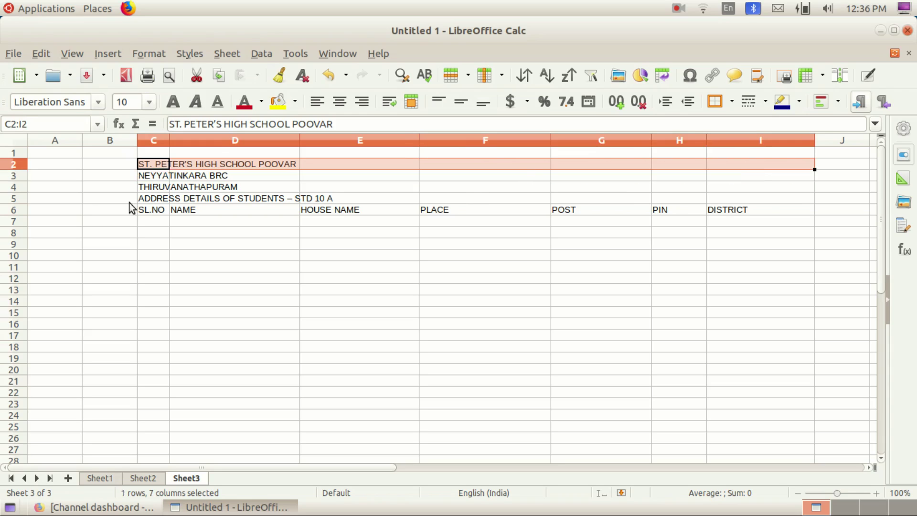
pyautogui.click(151, 179)
pyautogui.click(153, 164)
pyautogui.moveTo(154, 169); pyautogui.dragTo(743, 167)
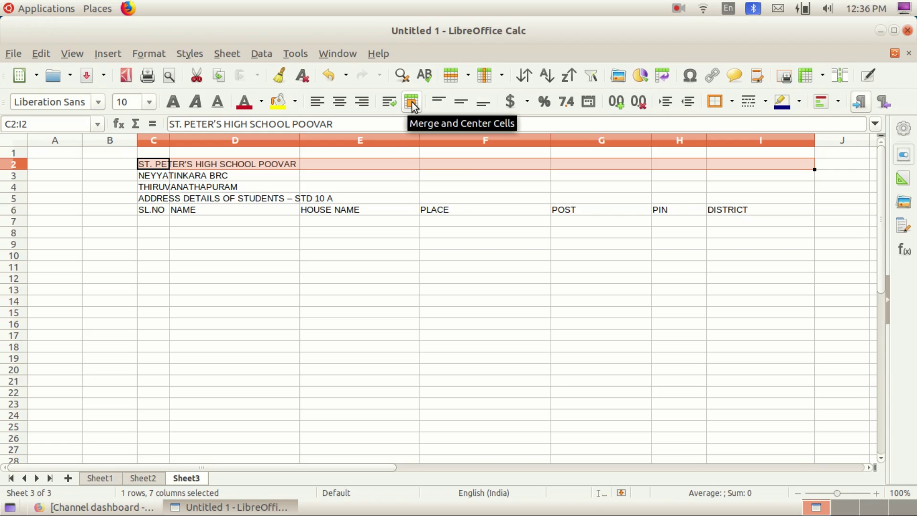
pyautogui.click(412, 104)
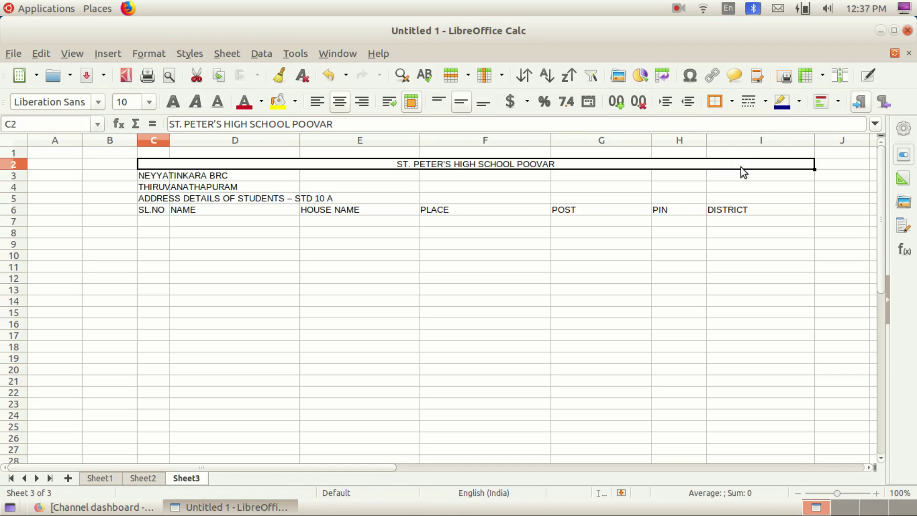
# Step: Step along row 3 from C3 to I3 and recheck the merged title in C2
pyautogui.click(450, 177)
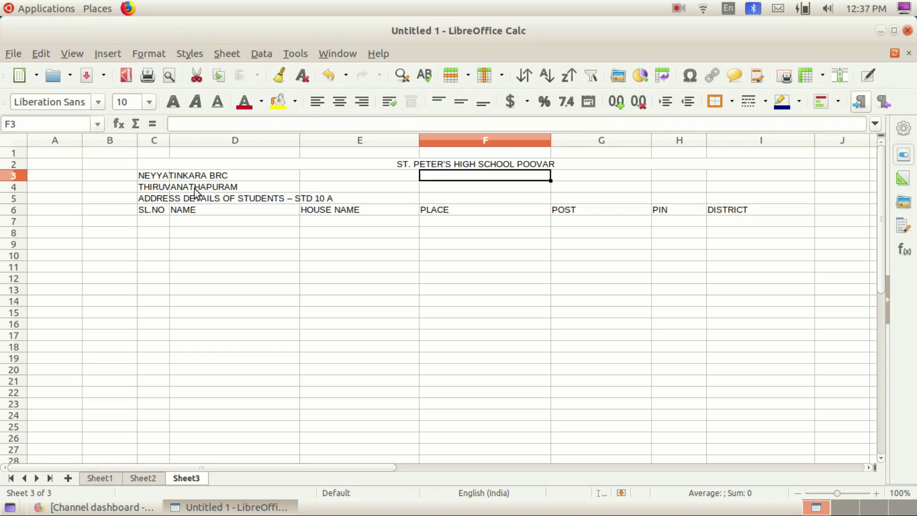
pyautogui.click(151, 177)
pyautogui.click(190, 176)
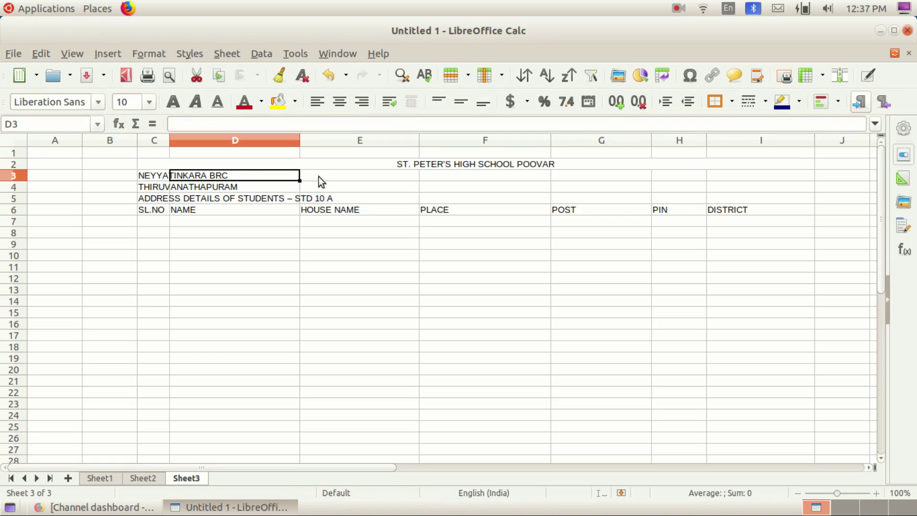
pyautogui.click(321, 176)
pyautogui.click(457, 178)
pyautogui.click(598, 179)
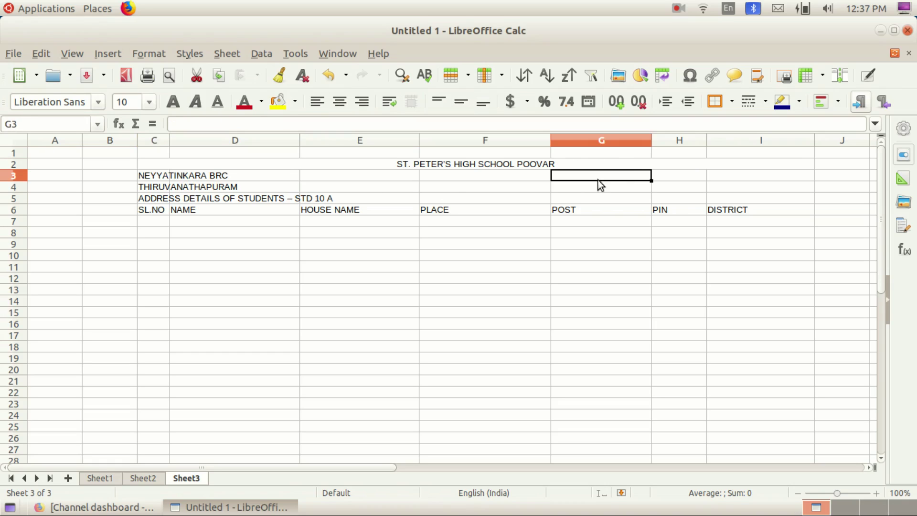
pyautogui.click(688, 176)
pyautogui.click(733, 179)
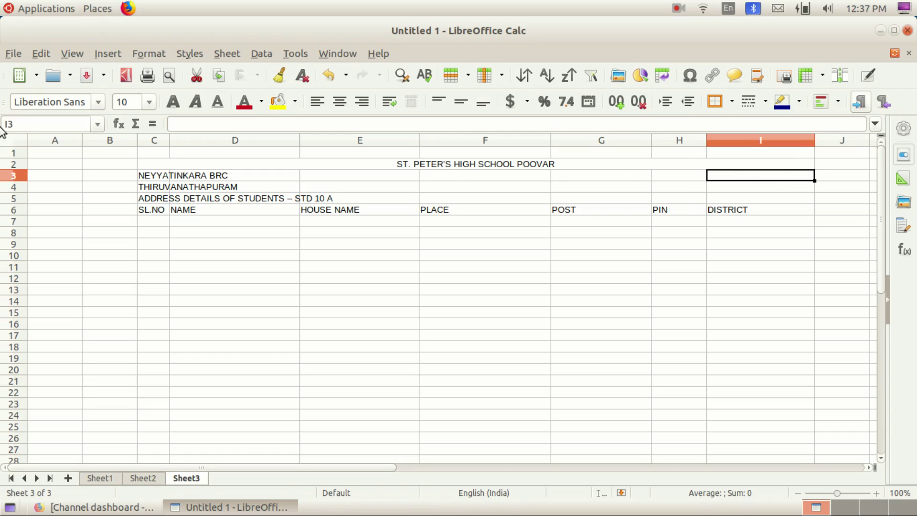
pyautogui.click(153, 165)
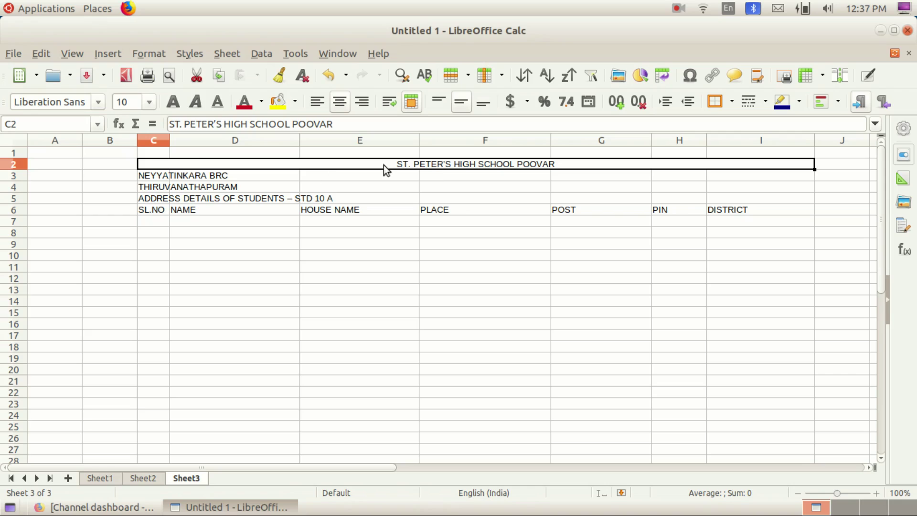
pyautogui.click(147, 176)
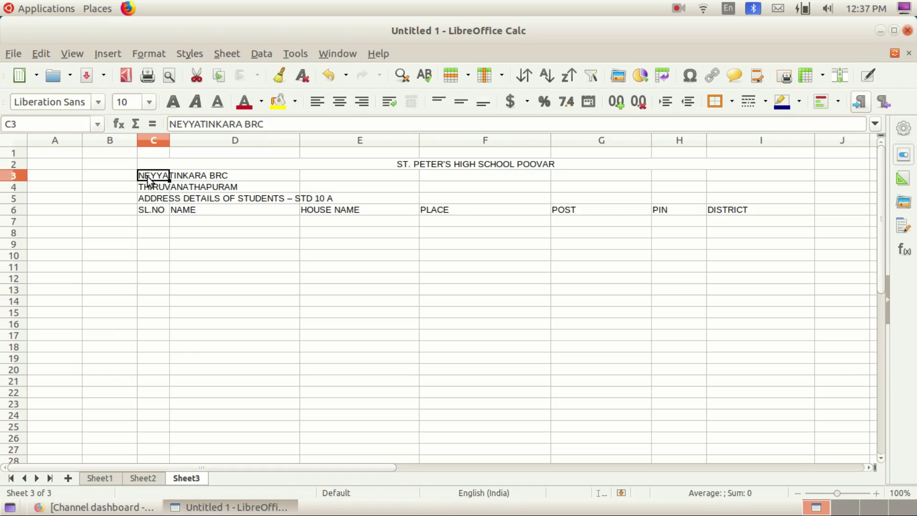
# Step: Select cells in row 3 and undo an accidental move of NEYYATINKARA BRC
pyautogui.moveTo(162, 179); pyautogui.dragTo(829, 180)
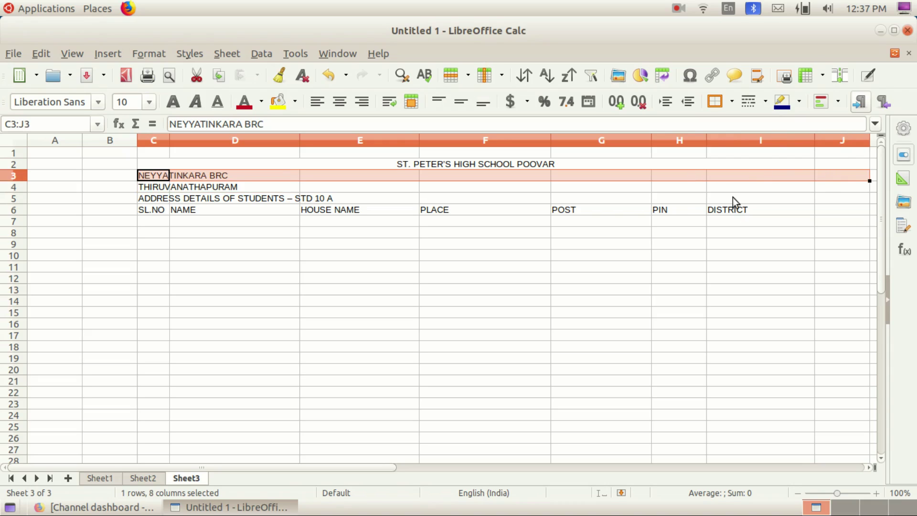
pyautogui.click(746, 178)
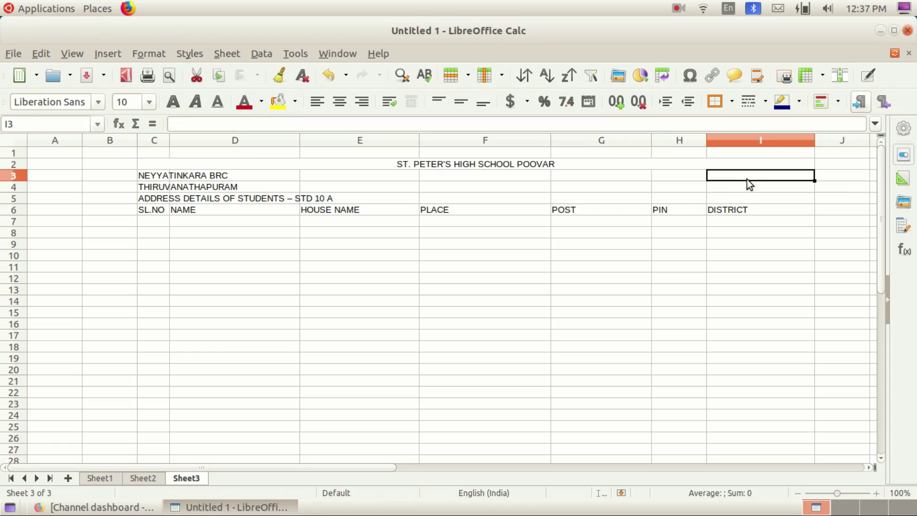
pyautogui.click(153, 178)
pyautogui.moveTo(153, 179); pyautogui.dragTo(567, 185)
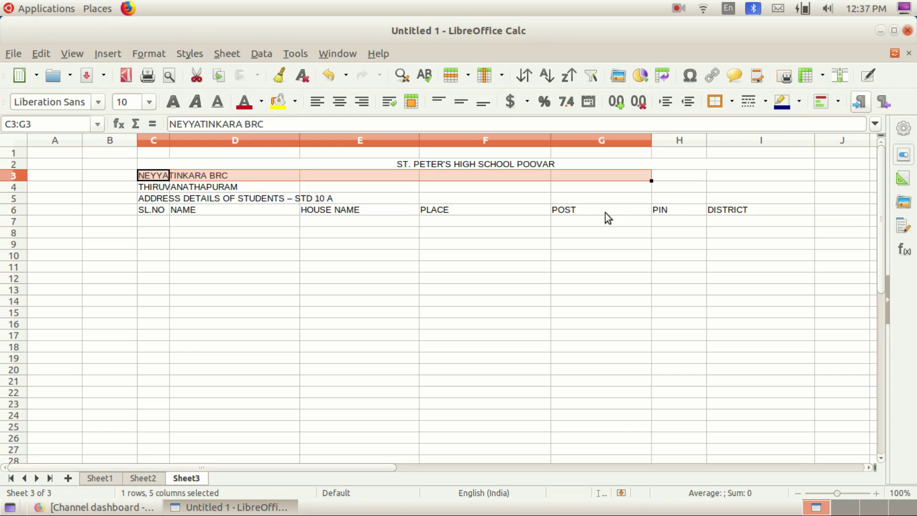
pyautogui.moveTo(155, 175); pyautogui.dragTo(400, 179)
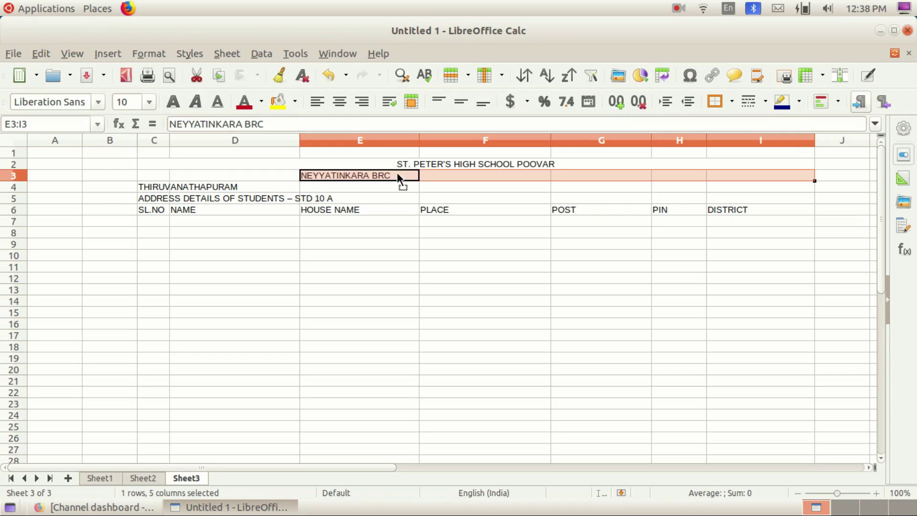
pyautogui.hotkey('ctrl', 'z')
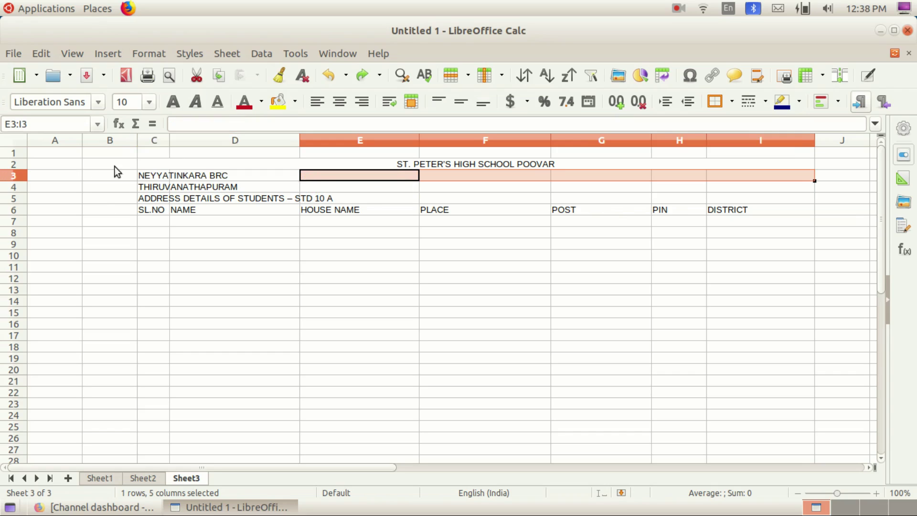
# Step: Merge and centre NEYYATINKARA BRC across C3:I3 and THIRUVANATHAPURAM across C4:I4
pyautogui.moveTo(149, 176); pyautogui.dragTo(729, 179)
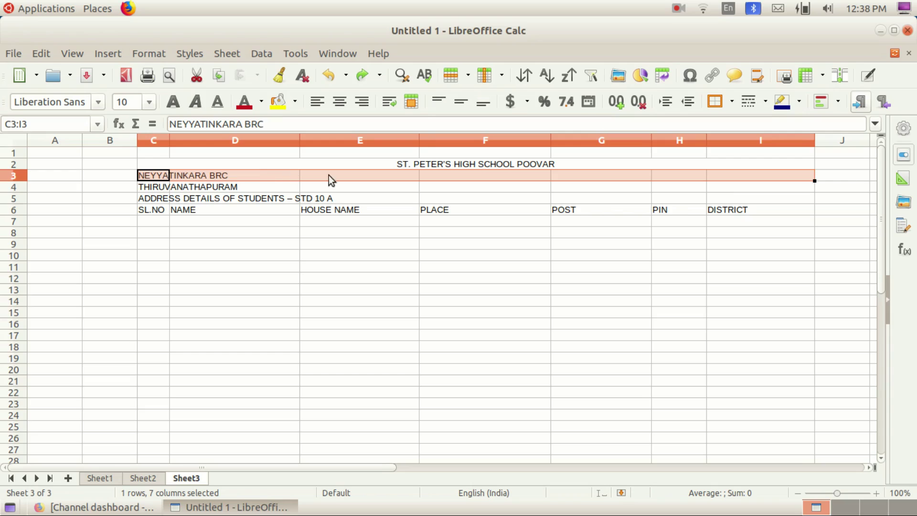
pyautogui.click(412, 102)
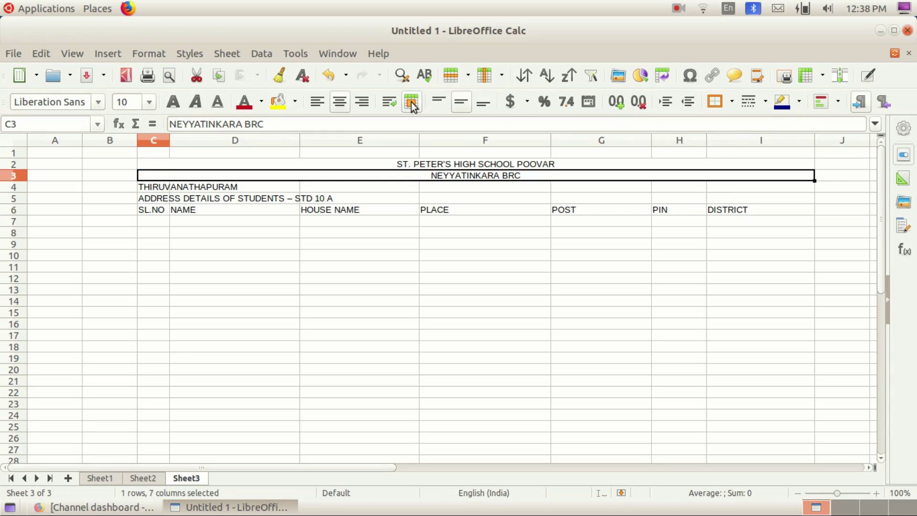
pyautogui.moveTo(140, 189); pyautogui.dragTo(731, 188)
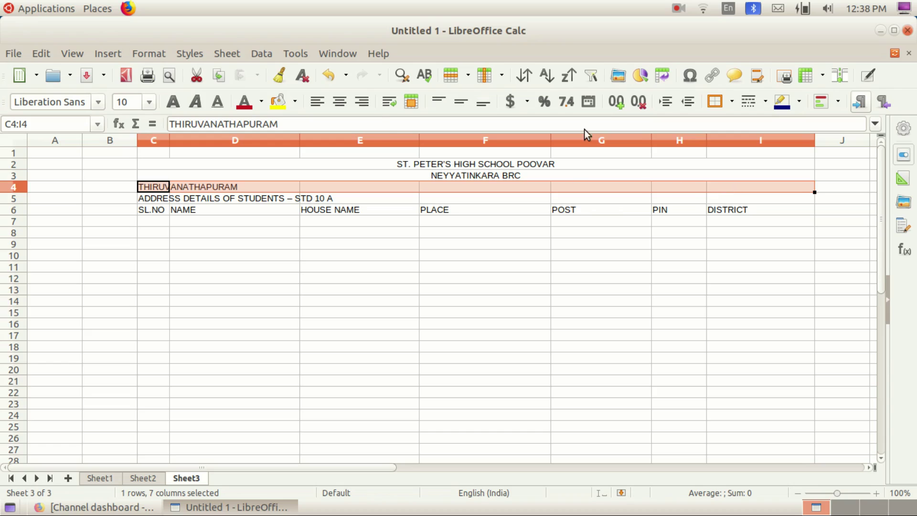
pyautogui.click(411, 101)
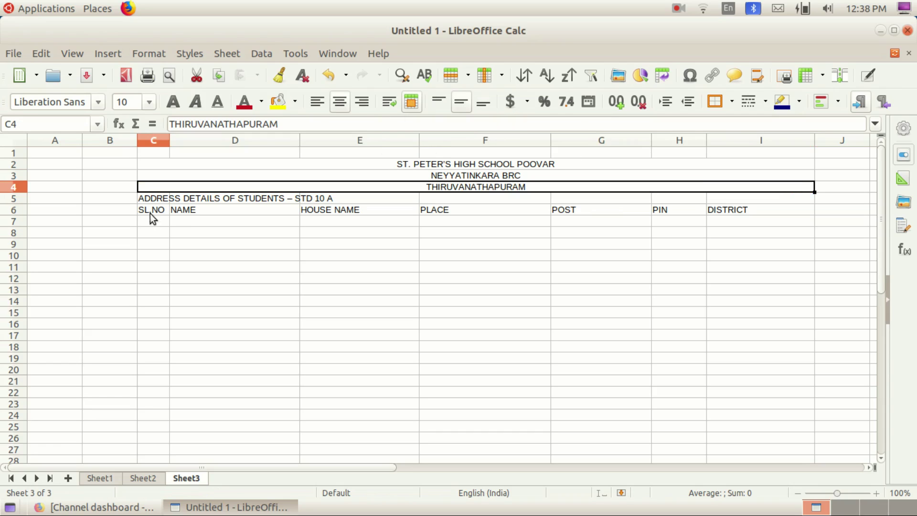
# Step: Merge and centre ADDRESS DETAILS OF STUDENTS – STD 10 A across C5:I5
pyautogui.moveTo(145, 200); pyautogui.dragTo(382, 184)
pyautogui.moveTo(583, 200); pyautogui.dragTo(740, 194)
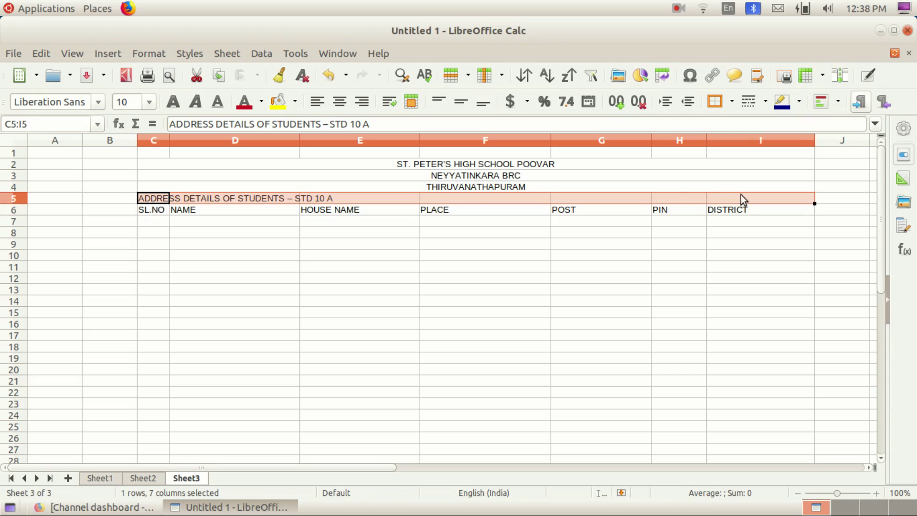
pyautogui.click(411, 102)
pyautogui.click(363, 222)
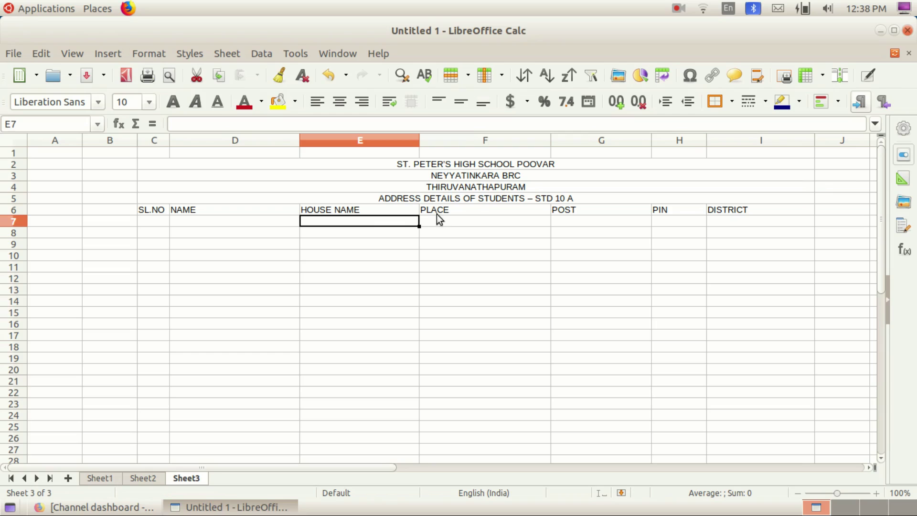
pyautogui.click(330, 165)
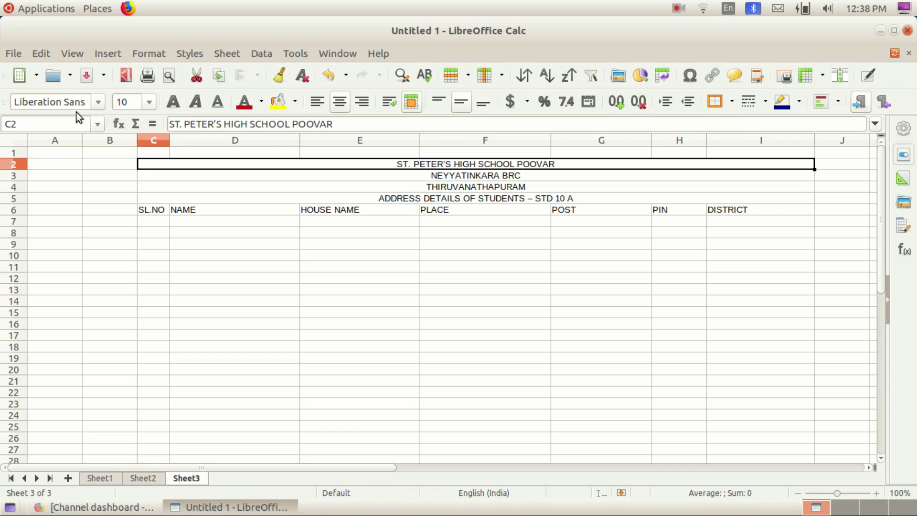
# Step: Set the school title to 24 pt and bold
pyautogui.click(149, 102)
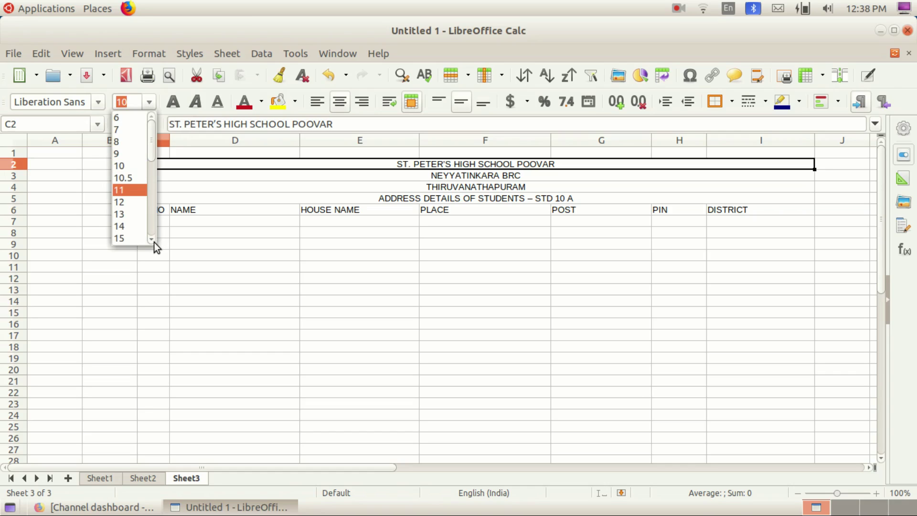
pyautogui.scroll(-2, 152, 240)
pyautogui.click(125, 239)
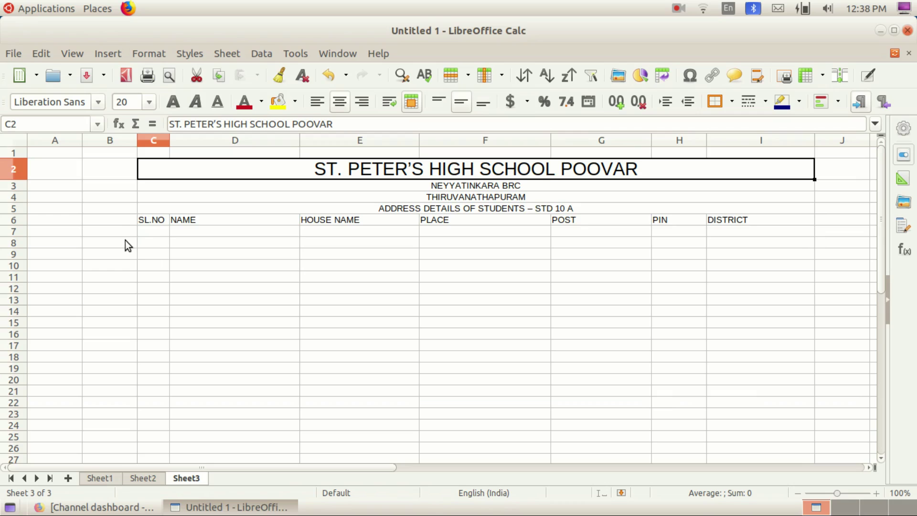
pyautogui.click(149, 102)
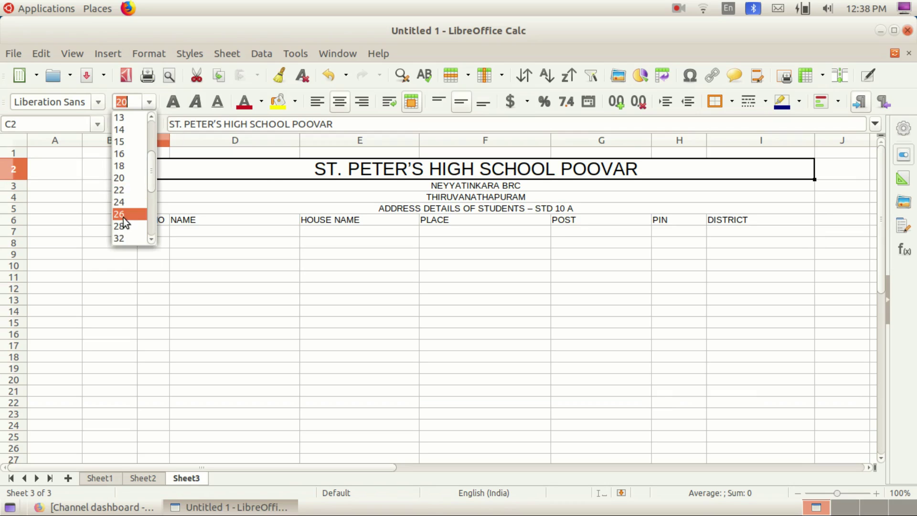
pyautogui.click(125, 216)
pyautogui.click(151, 100)
pyautogui.click(127, 186)
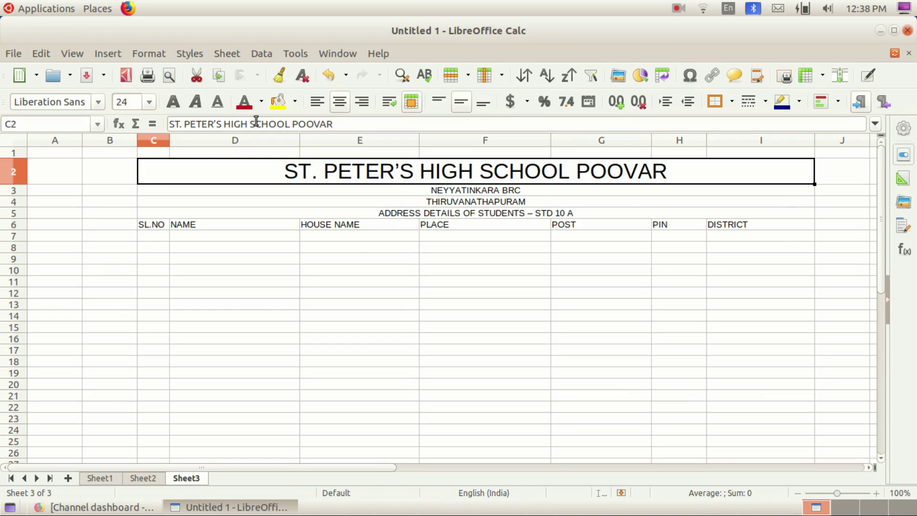
pyautogui.click(173, 103)
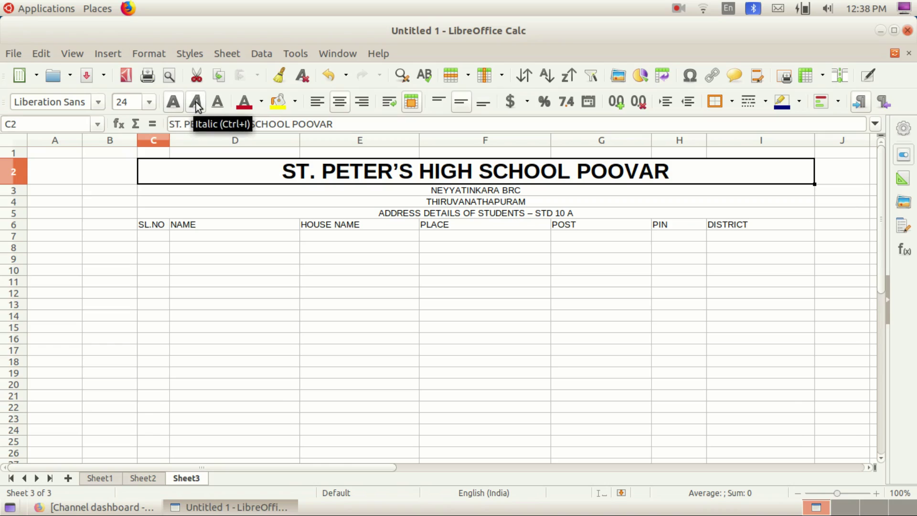
# Step: Colour the school title green, leaving it without italics or underline
pyautogui.click(196, 103)
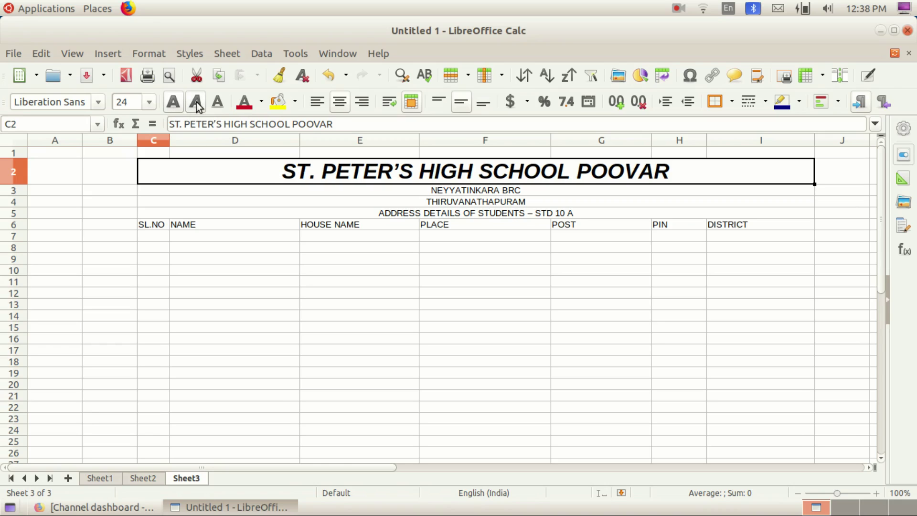
pyautogui.click(219, 102)
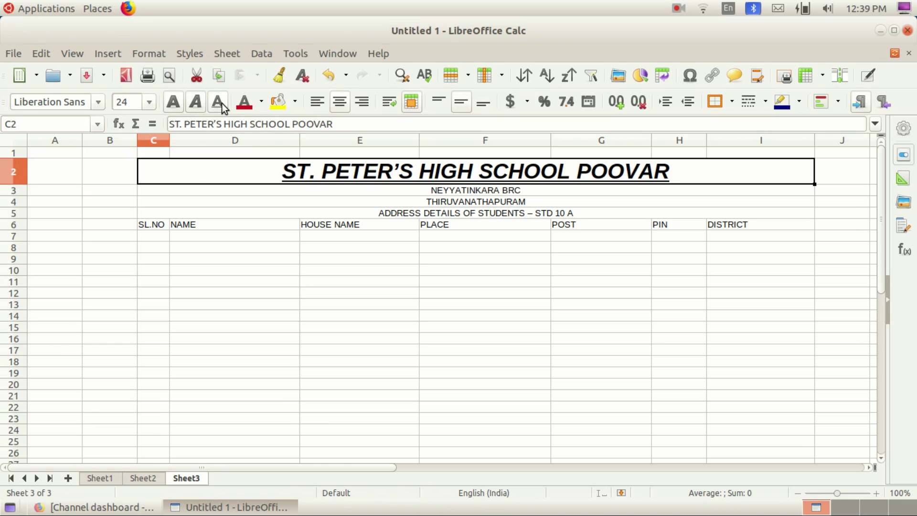
pyautogui.click(220, 103)
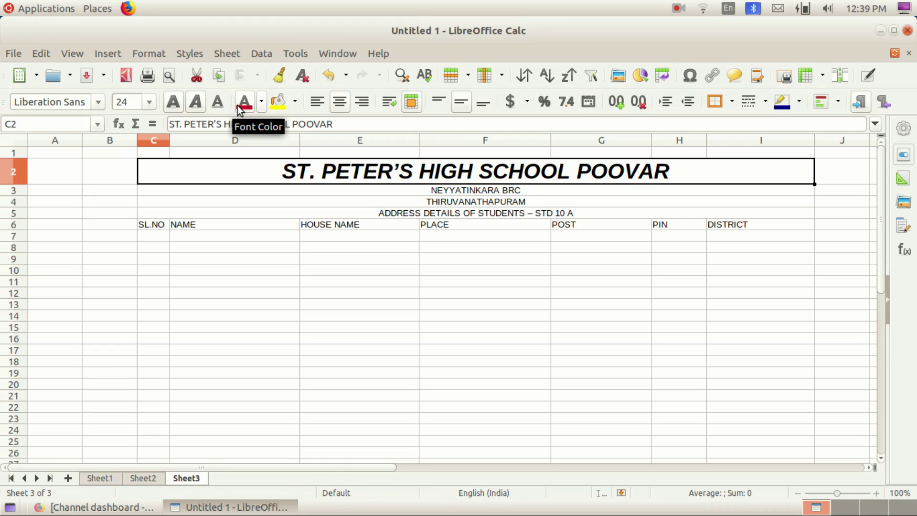
pyautogui.click(261, 101)
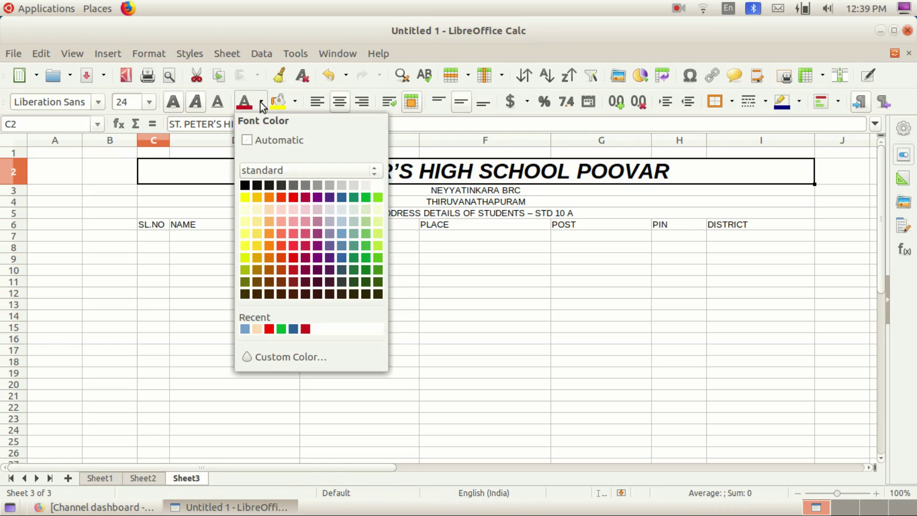
pyautogui.click(342, 197)
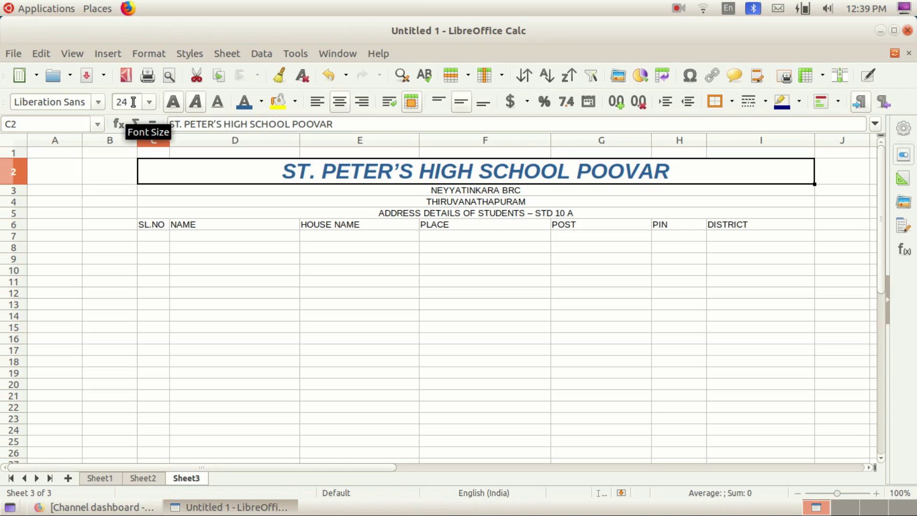
pyautogui.click(260, 106)
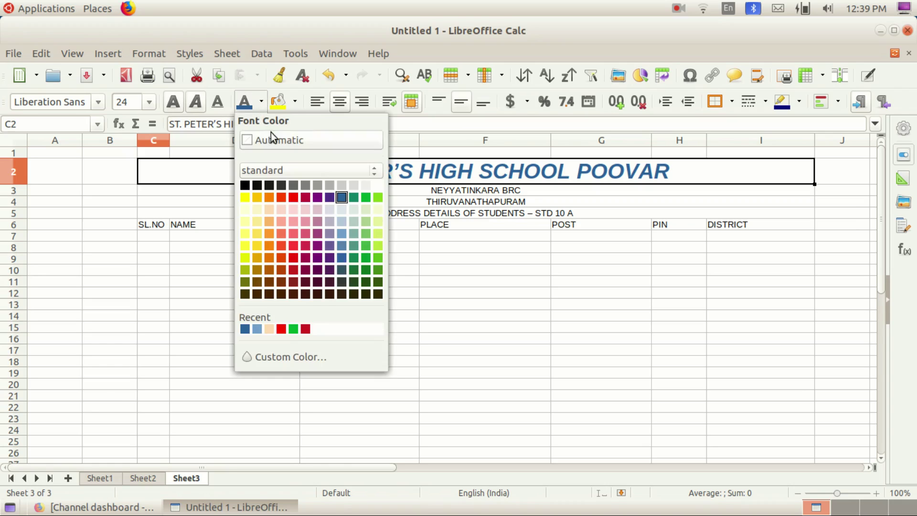
pyautogui.click(365, 197)
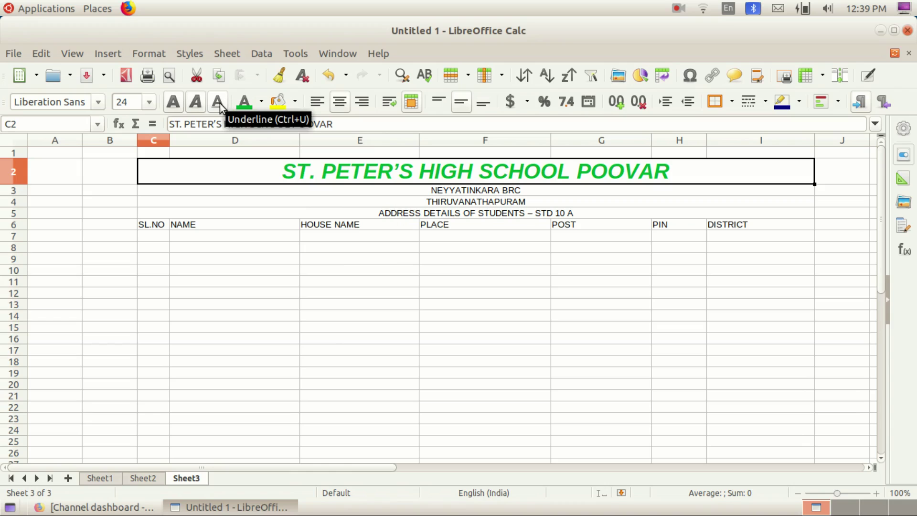
pyautogui.click(195, 109)
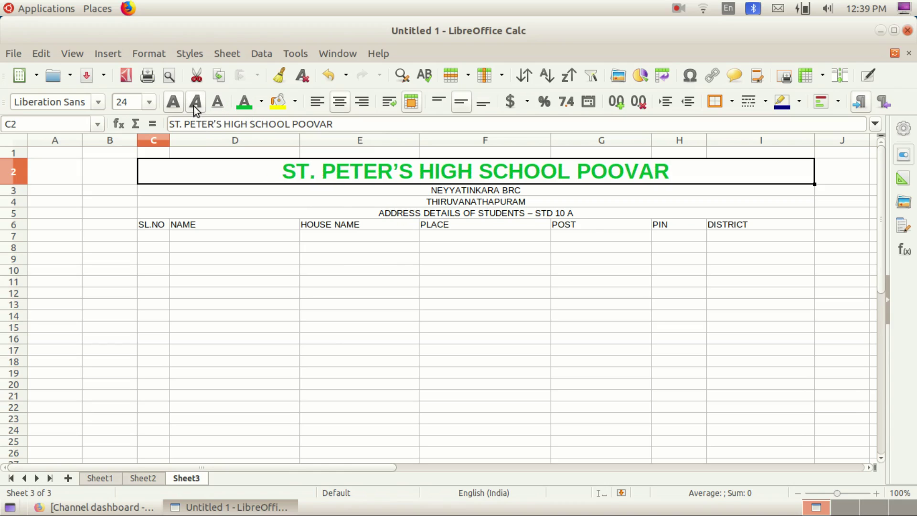
pyautogui.click(454, 191)
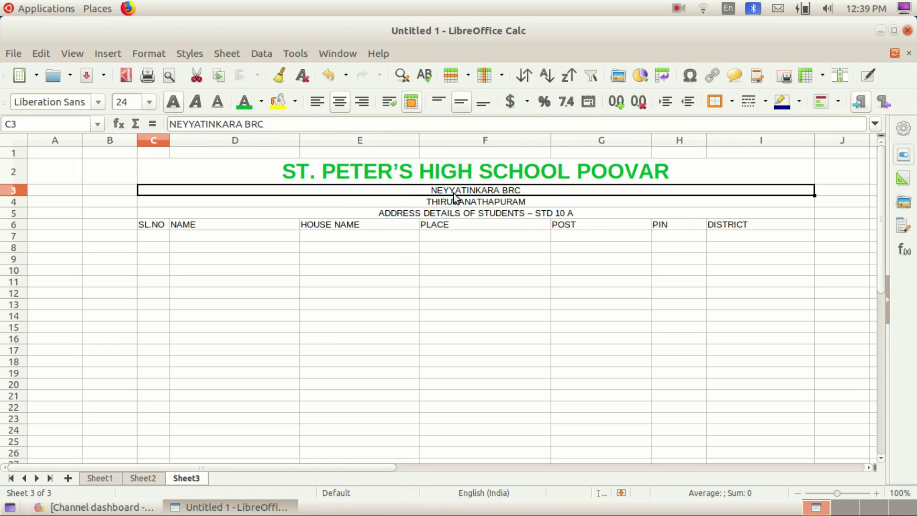
# Step: Make NEYYATINKARA BRC 14 pt, bold and blue
pyautogui.click(149, 101)
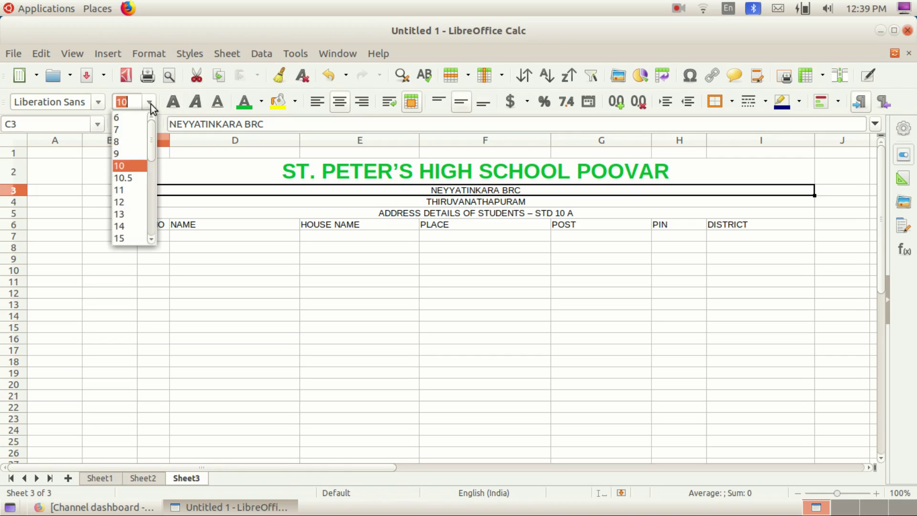
pyautogui.click(125, 227)
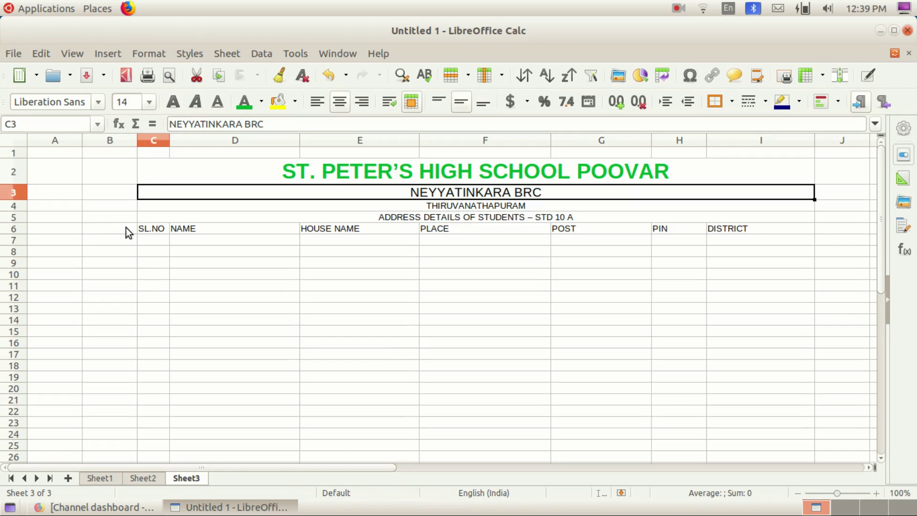
pyautogui.click(175, 103)
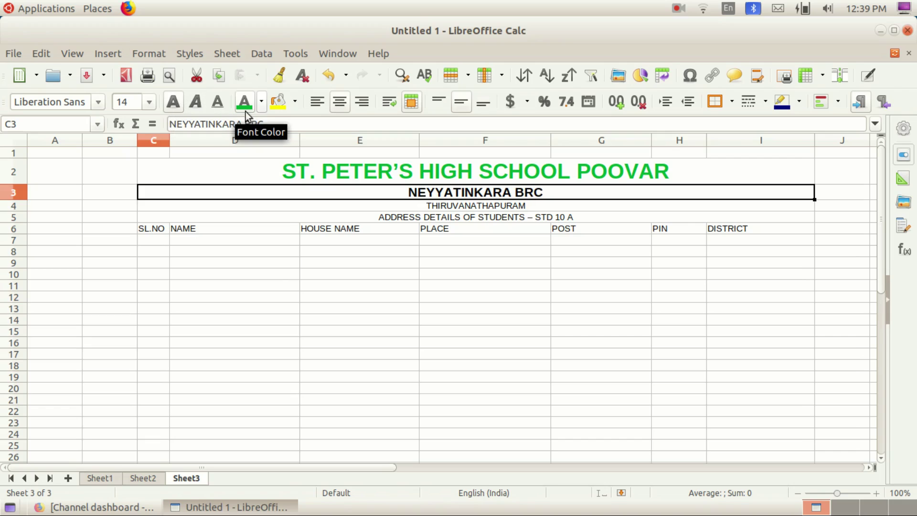
pyautogui.click(260, 105)
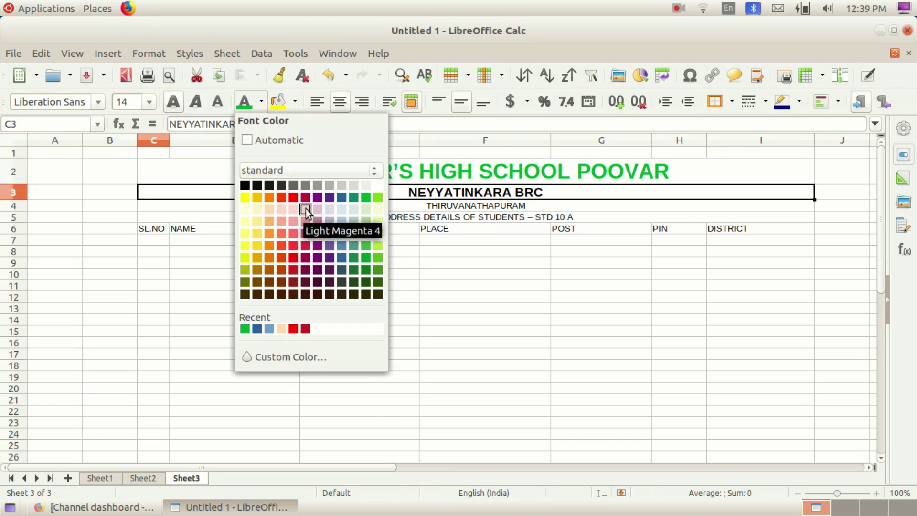
pyautogui.click(341, 197)
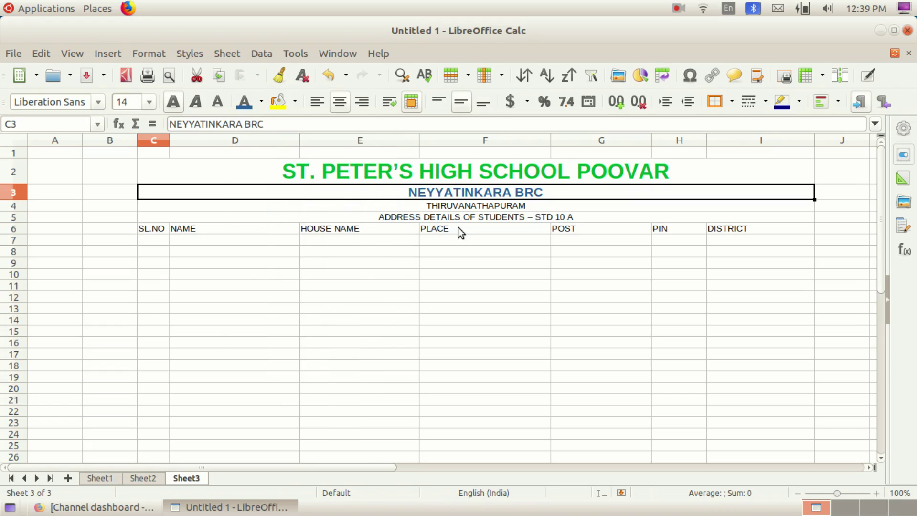
# Step: Make THIRUVANATHAPURAM blue at 12 pt
pyautogui.click(445, 208)
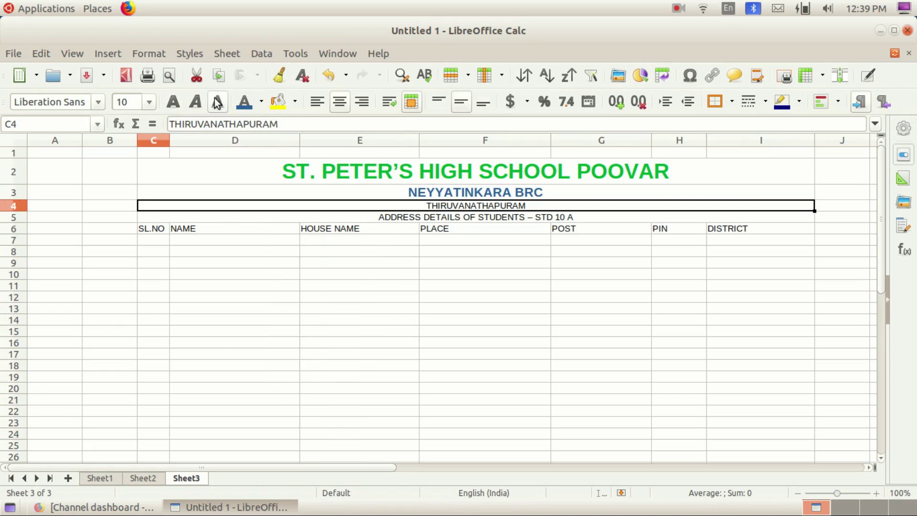
pyautogui.click(247, 106)
pyautogui.click(148, 106)
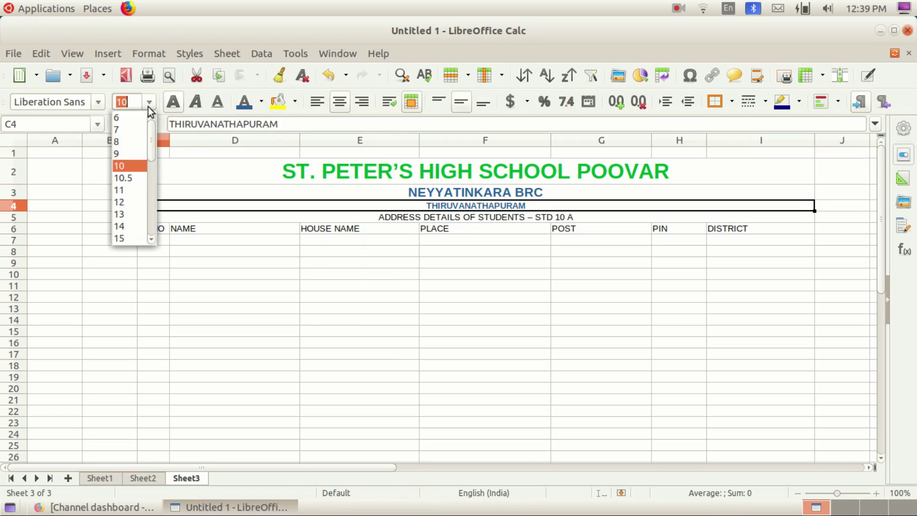
pyautogui.click(126, 201)
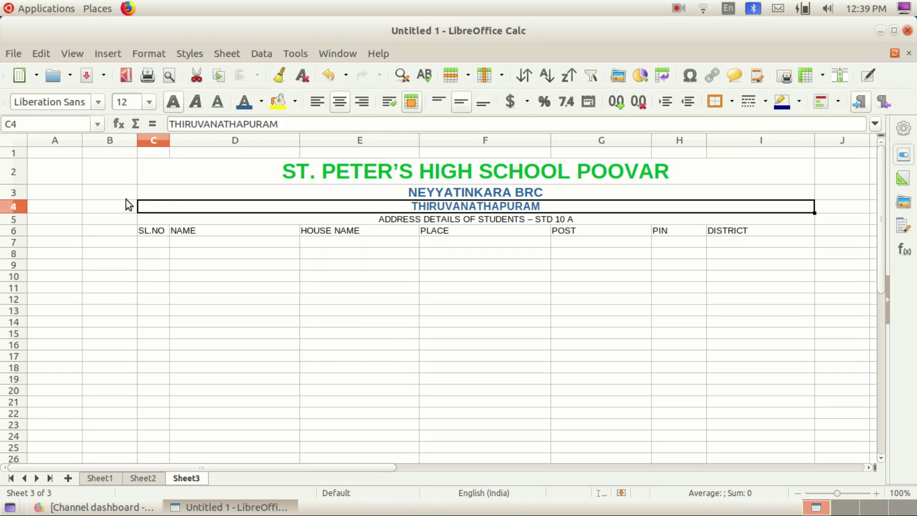
# Step: Make the ADDRESS DETAILS title red, bold and 14 pt
pyautogui.click(395, 219)
pyautogui.click(261, 102)
pyautogui.click(293, 197)
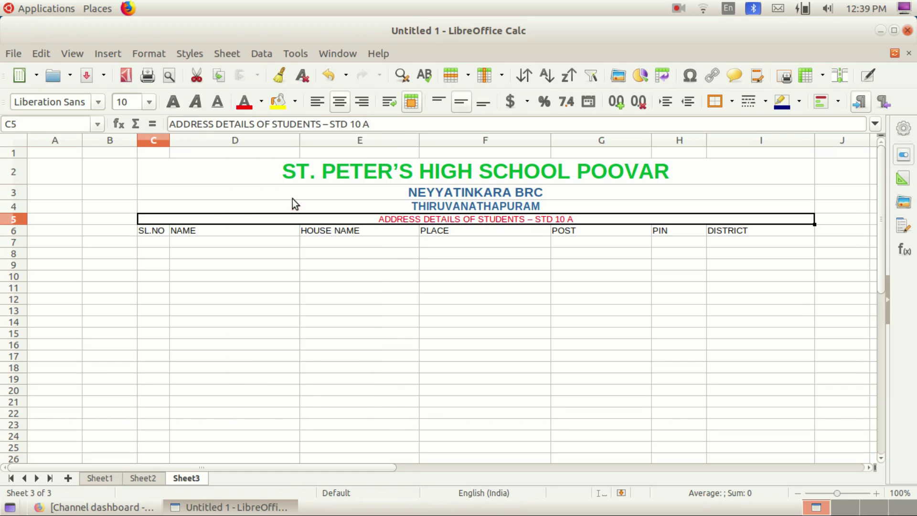
pyautogui.click(150, 105)
pyautogui.click(130, 225)
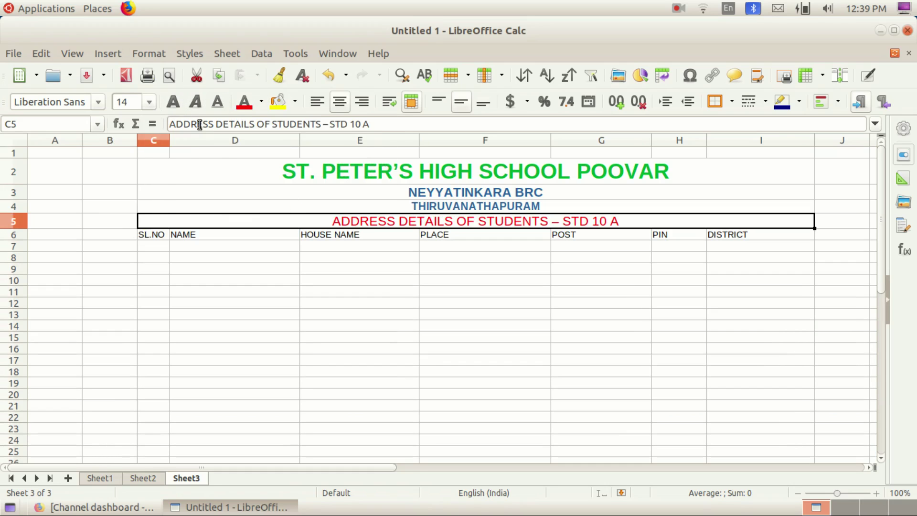
pyautogui.click(173, 103)
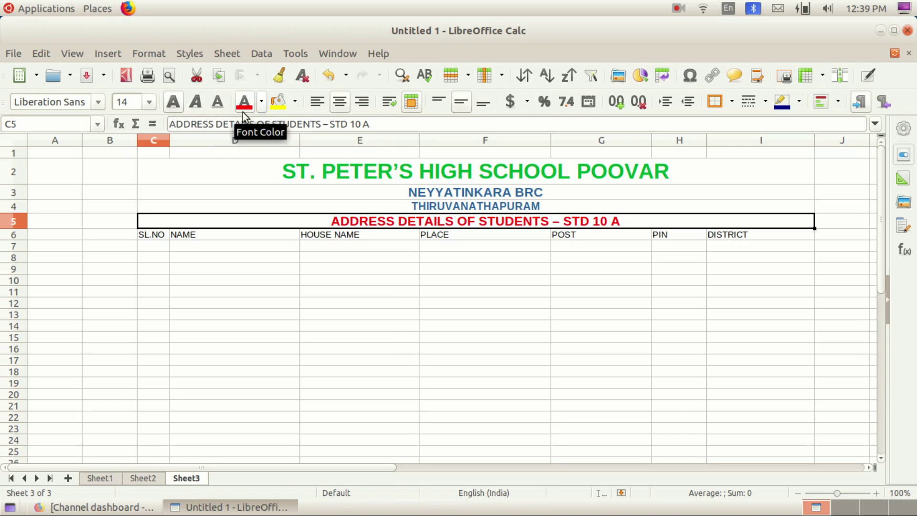
pyautogui.click(153, 237)
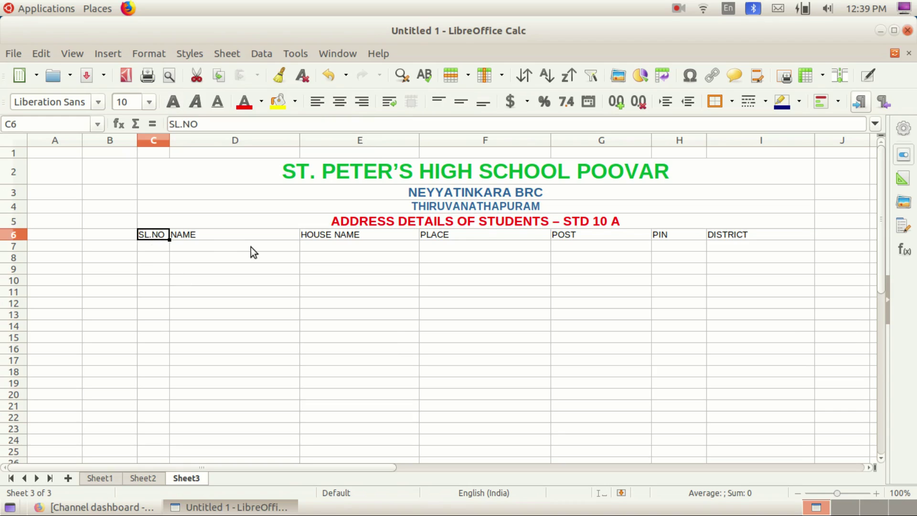
# Step: Make the SL.NO to DISTRICT header row C6:I6 dark purple, bold and 13 pt
pyautogui.click(154, 248)
pyautogui.click(155, 234)
pyautogui.moveTo(157, 238); pyautogui.dragTo(734, 235)
pyautogui.click(248, 105)
pyautogui.click(260, 102)
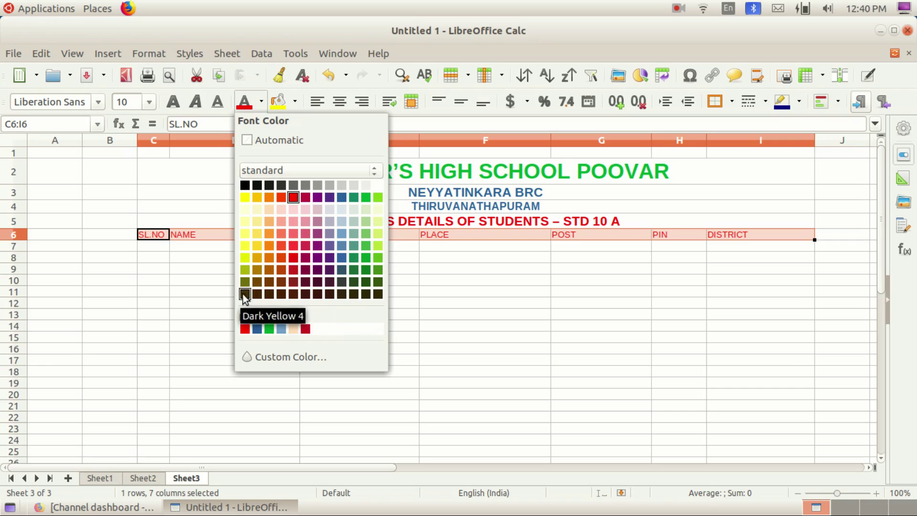
pyautogui.click(318, 294)
pyautogui.click(173, 102)
pyautogui.click(149, 101)
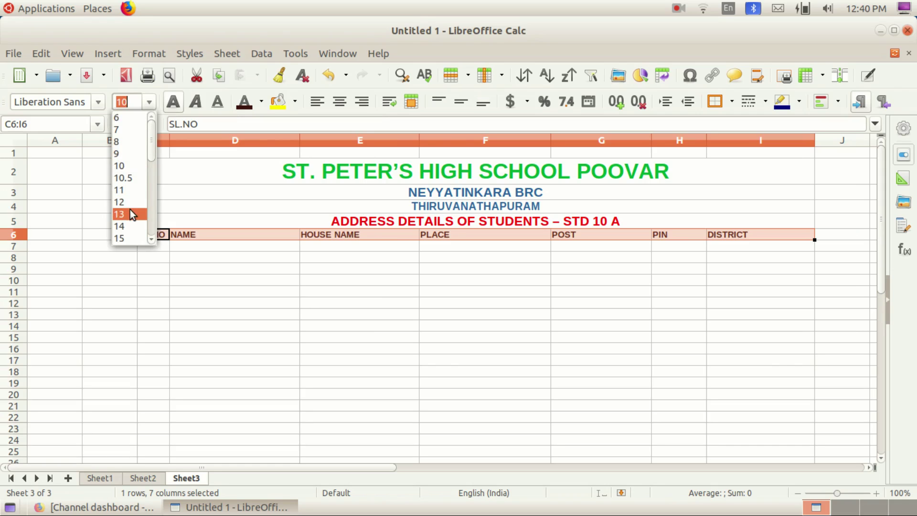
pyautogui.click(130, 213)
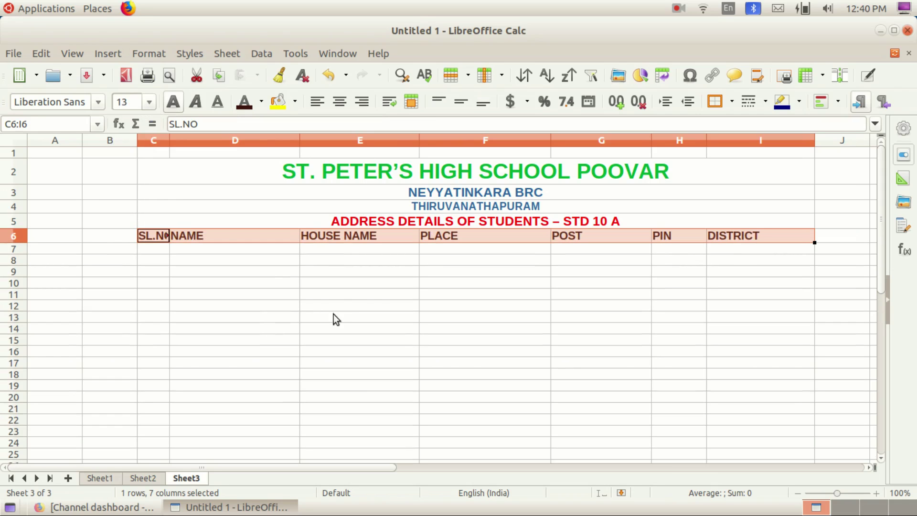
pyautogui.click(280, 284)
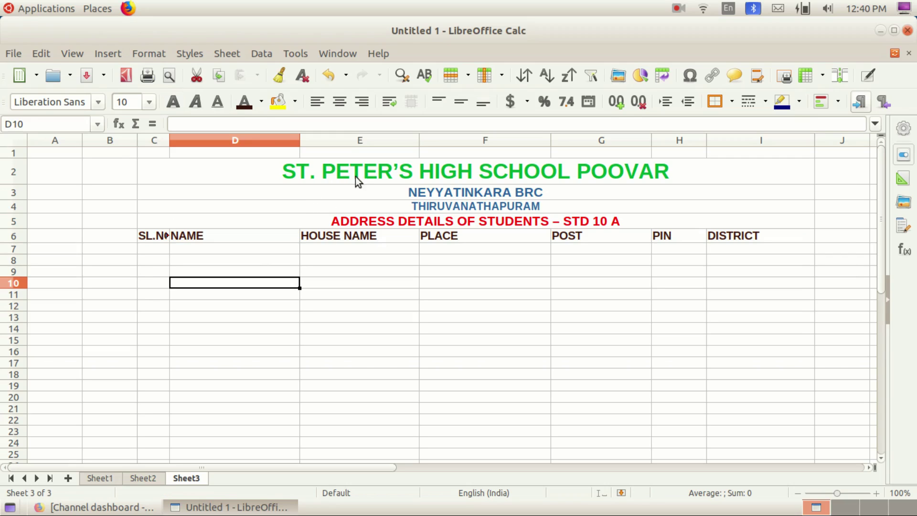
# Step: Check the title rows' formatting and widen column C so SL.NO fits
pyautogui.click(343, 163)
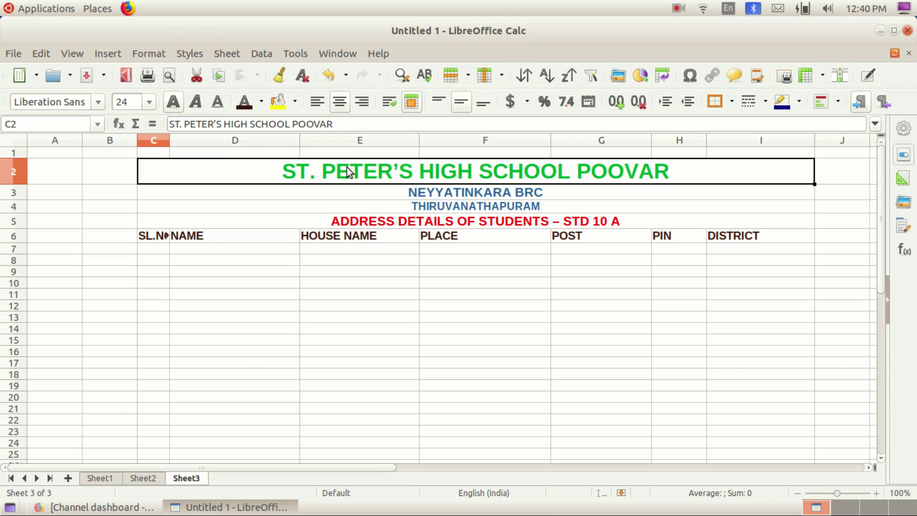
pyautogui.click(437, 192)
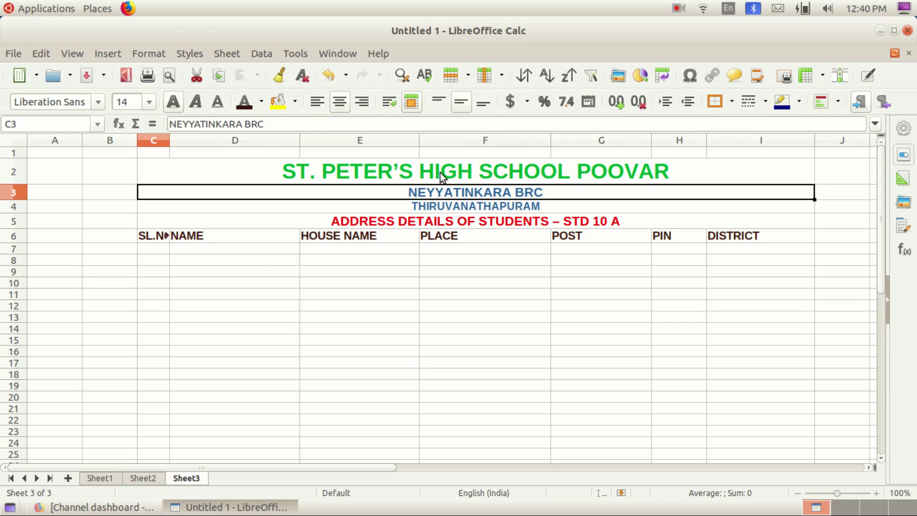
pyautogui.click(427, 221)
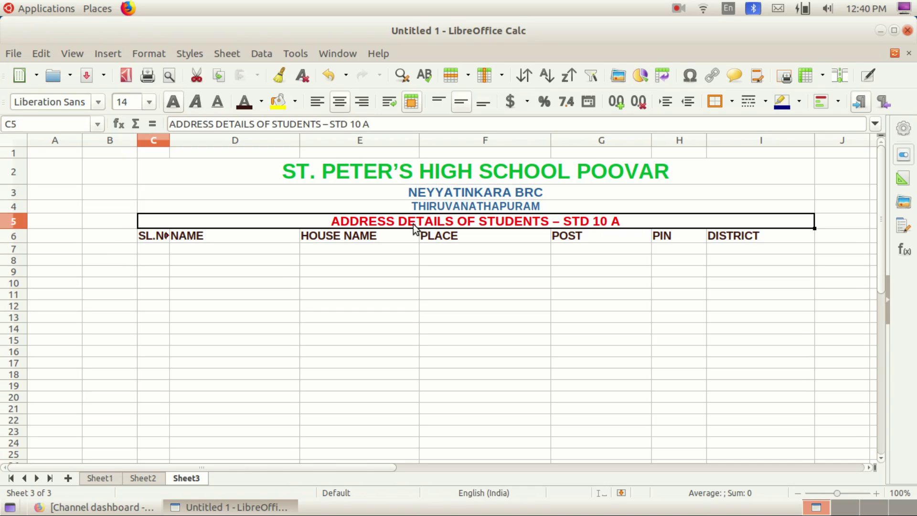
pyautogui.click(157, 236)
pyautogui.click(211, 262)
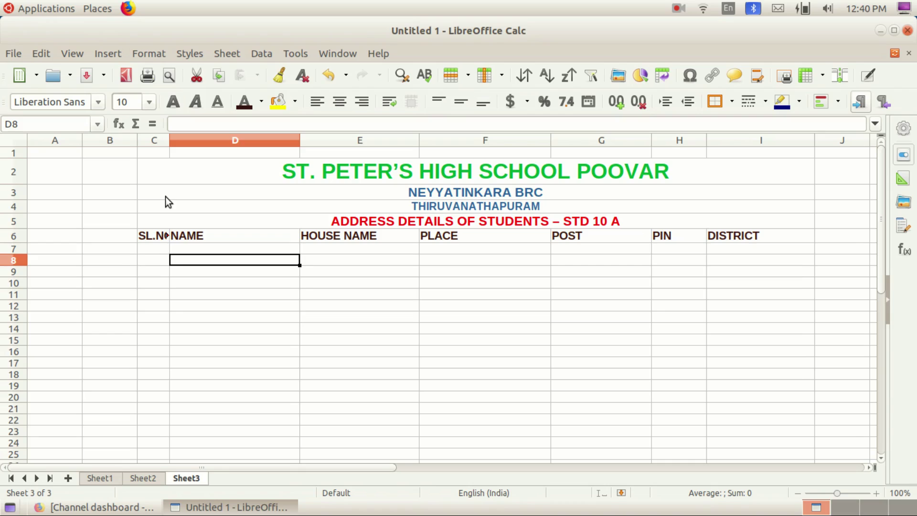
pyautogui.moveTo(169, 138); pyautogui.dragTo(174, 138)
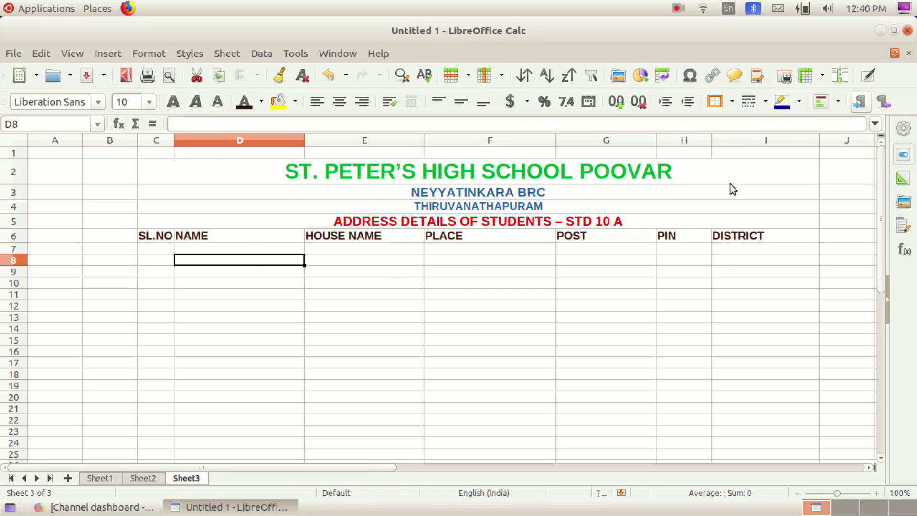
pyautogui.click(160, 251)
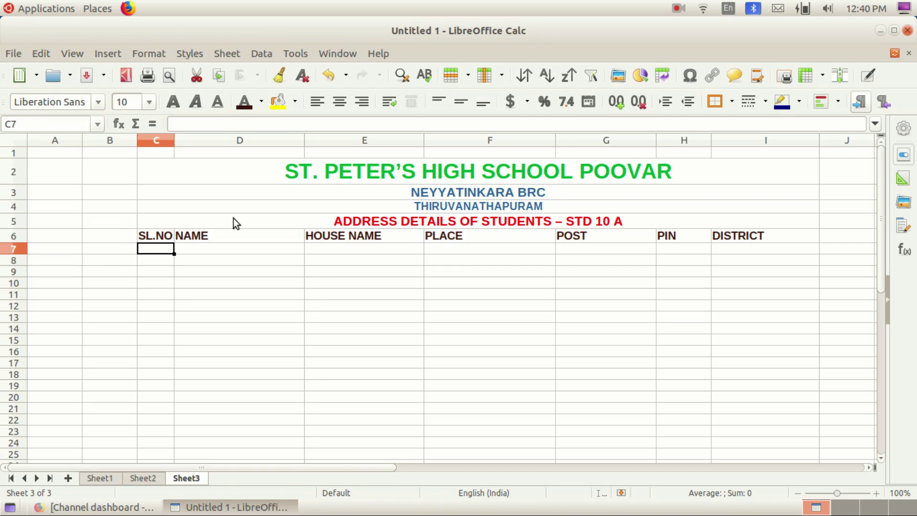
# Step: Enter the first student record in row 7: serial 1, name, house name, place, PIN and district
pyautogui.click(232, 282)
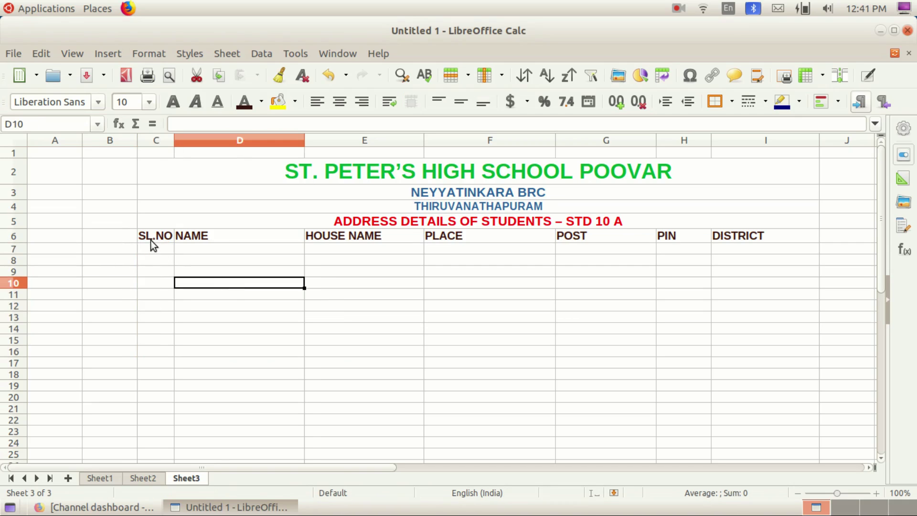
pyautogui.click(153, 247)
pyautogui.write('1')
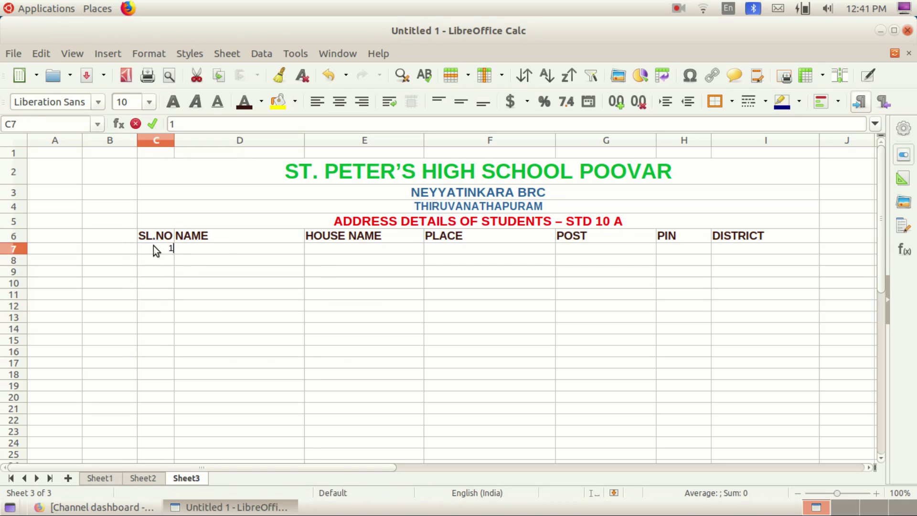
pyautogui.click(213, 249)
pyautogui.write('AM')
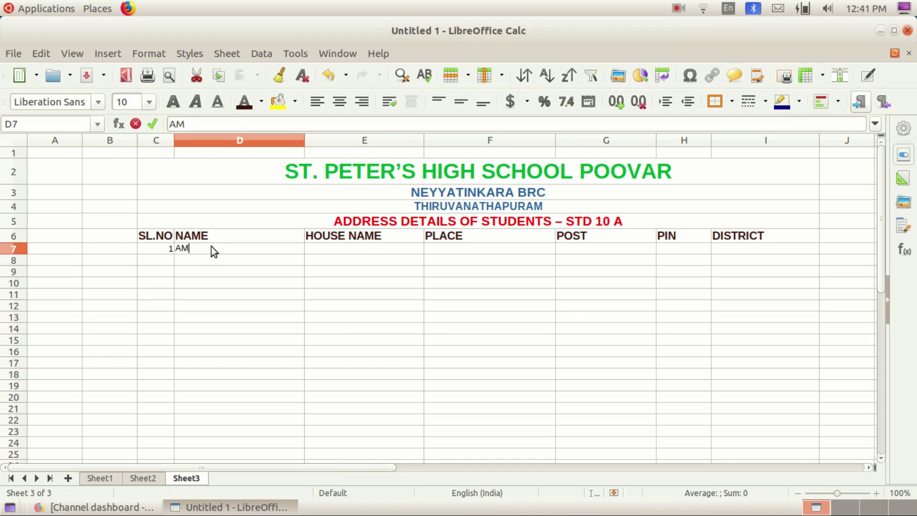
pyautogui.write('EER. M')
pyautogui.press('Tab')
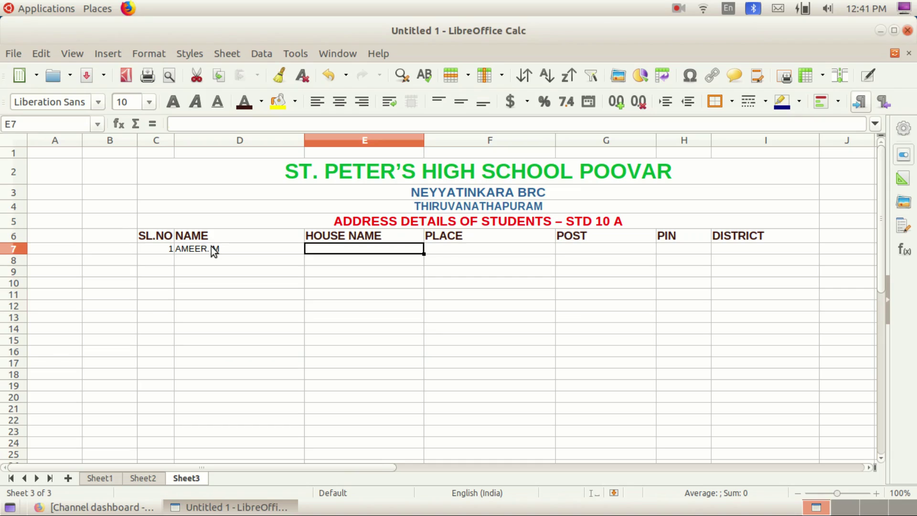
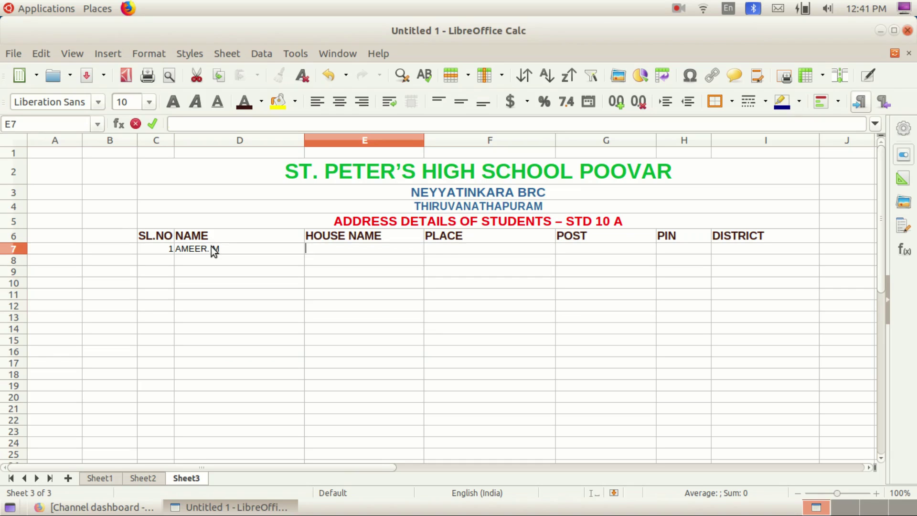
pyautogui.press('Tab')
pyautogui.write('POOVAR')
pyautogui.press('Tab')
pyautogui.write('POOVAR')
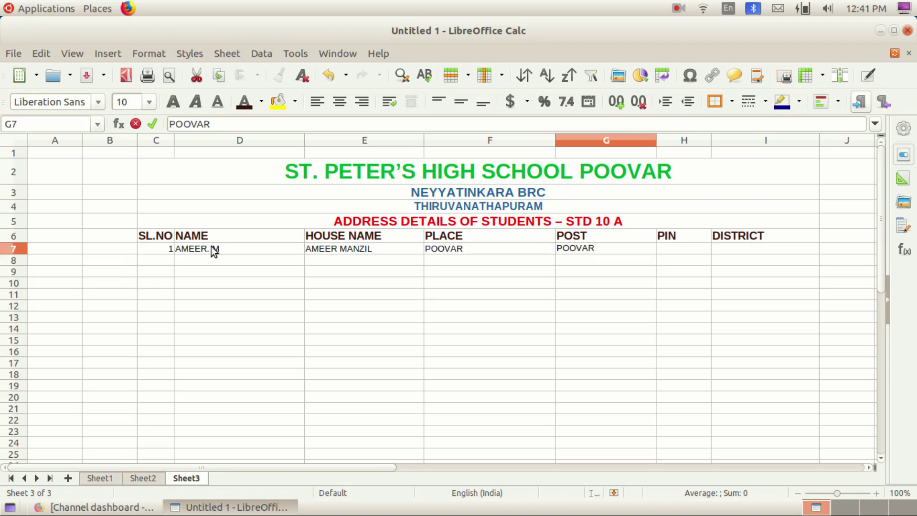
pyautogui.press('Tab')
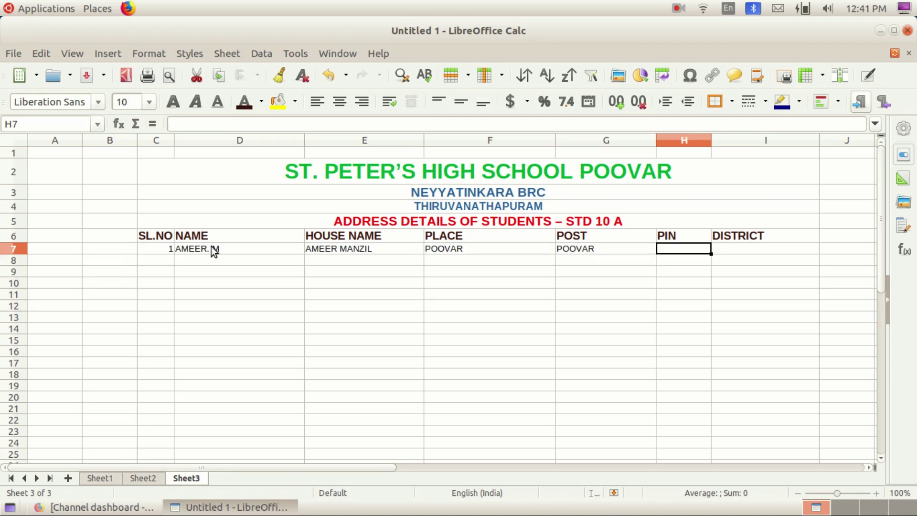
pyautogui.write('69966')
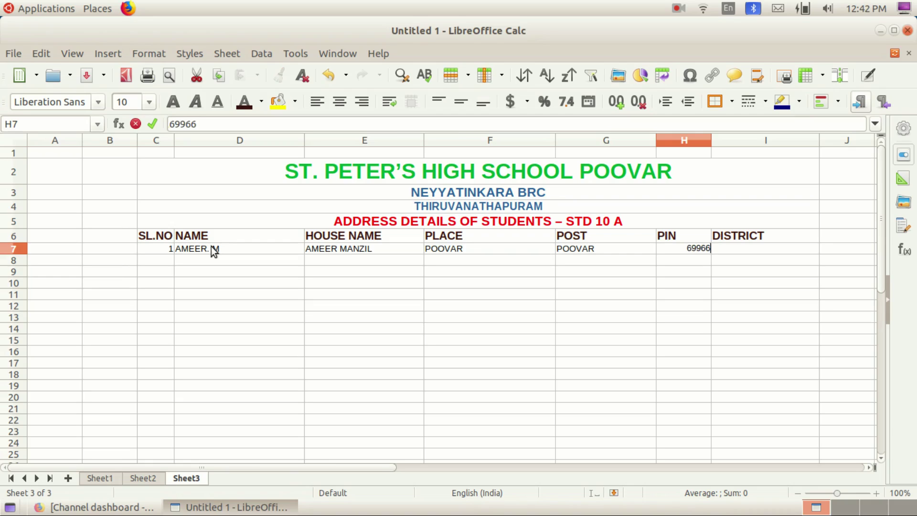
pyautogui.press('Tab')
pyautogui.write('TVM')
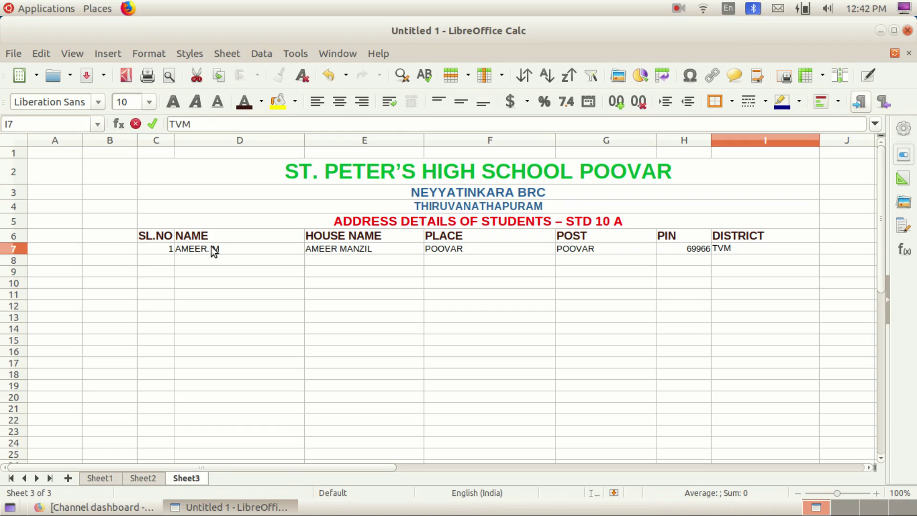
pyautogui.press('Return')
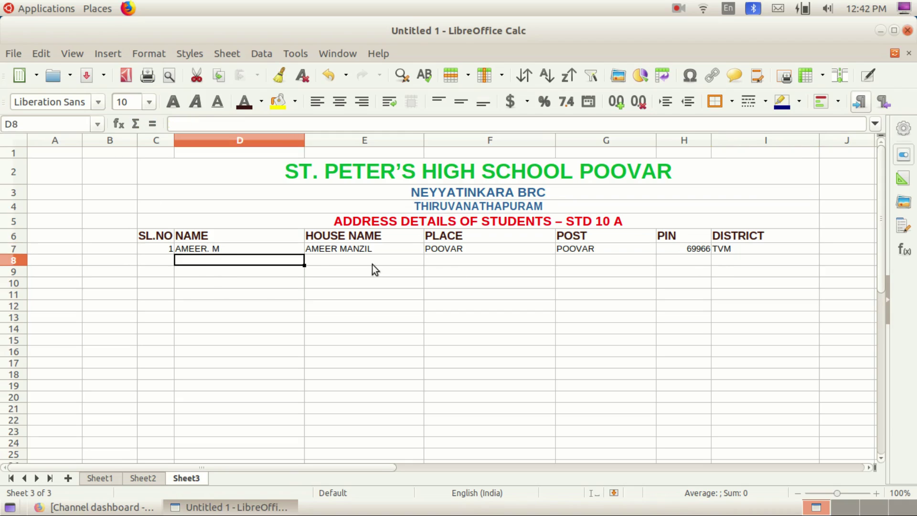
# Step: Start the second record with serial number 2 and the student's name in D8
pyautogui.click(162, 263)
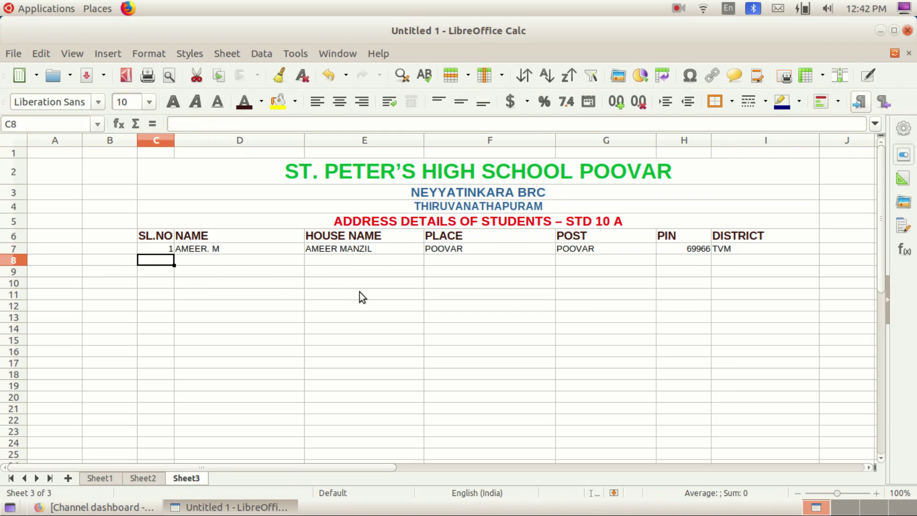
pyautogui.write('2')
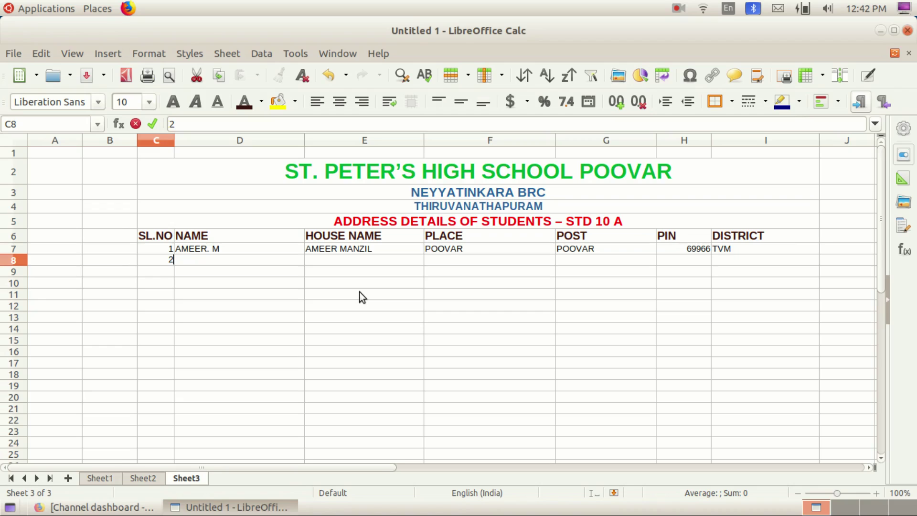
pyautogui.press('Tab')
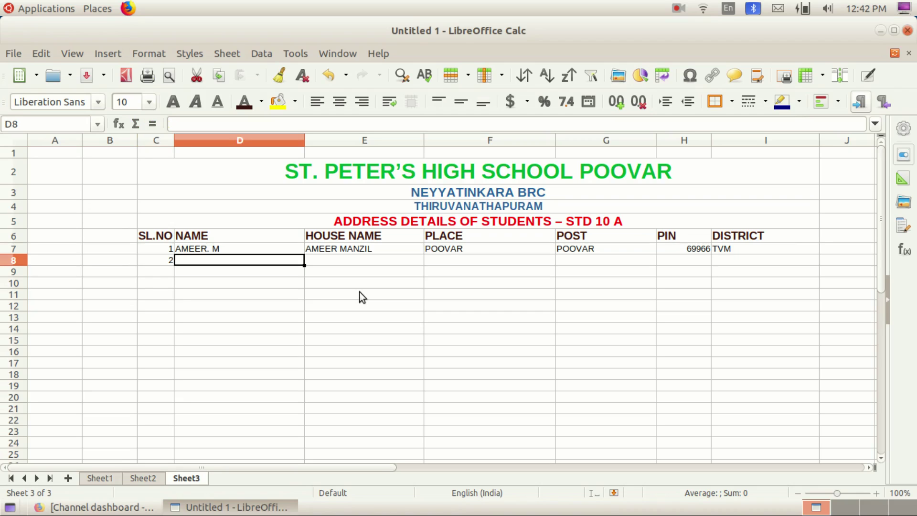
pyautogui.write('SUNI;L')
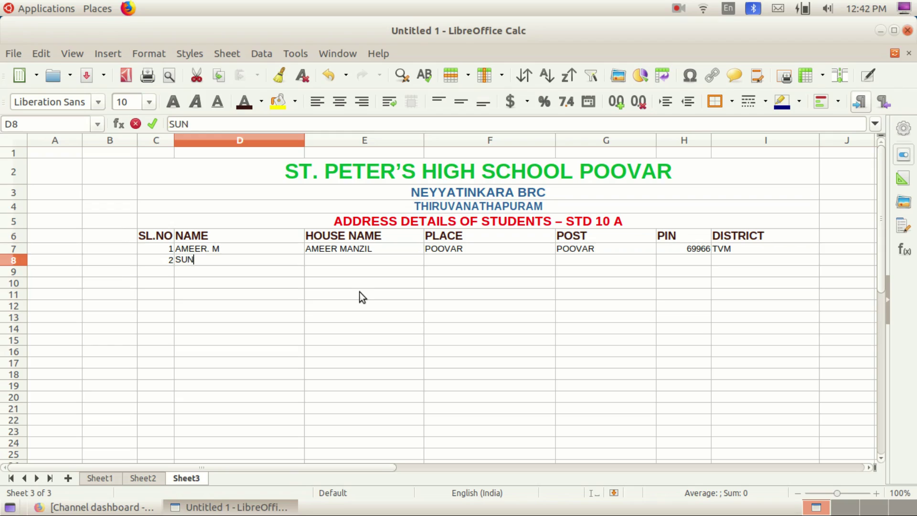
pyautogui.press('BackSpace')
pyautogui.press('BackSpace')
pyautogui.write('IL')
pyautogui.press('Tab')
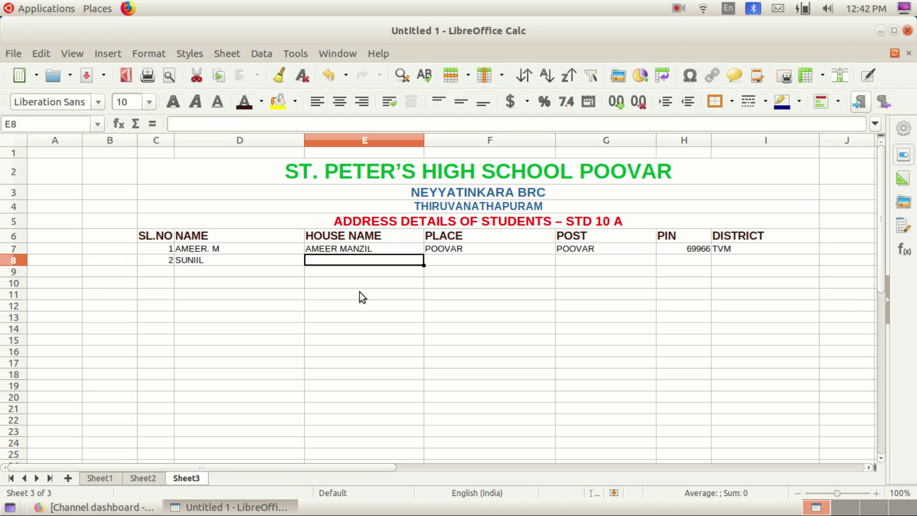